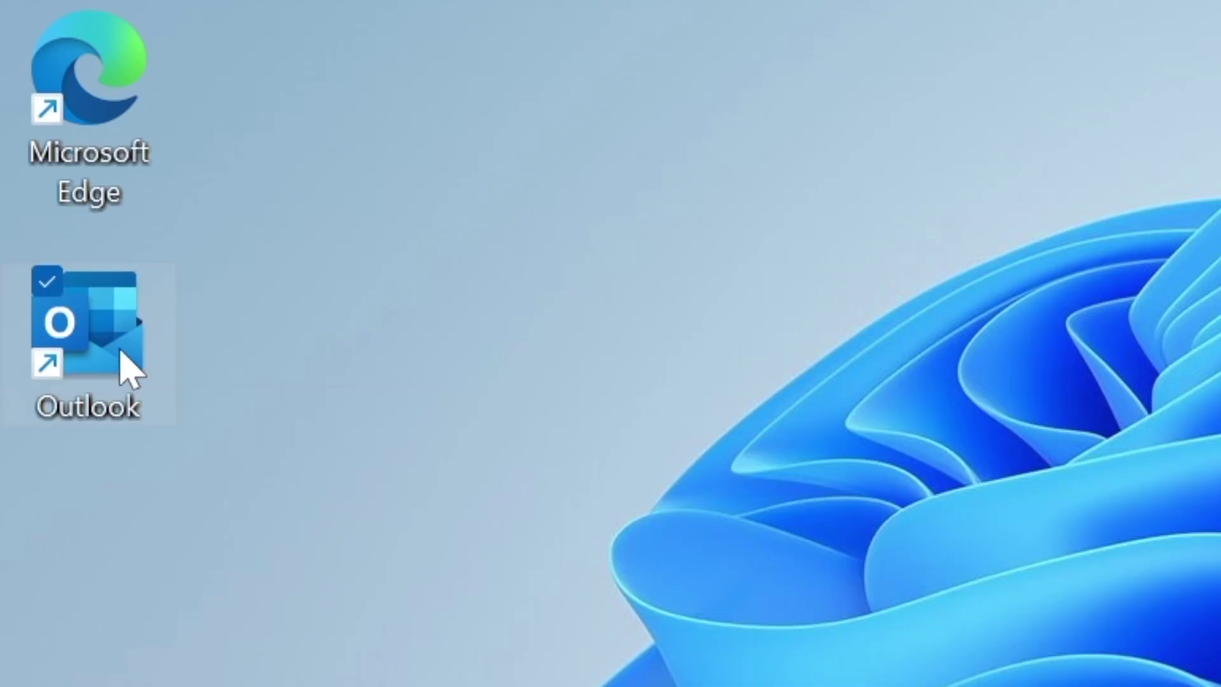
- Try launching Outlook twice from its shortcut, then deselect the shortcut
double_click(123, 368)
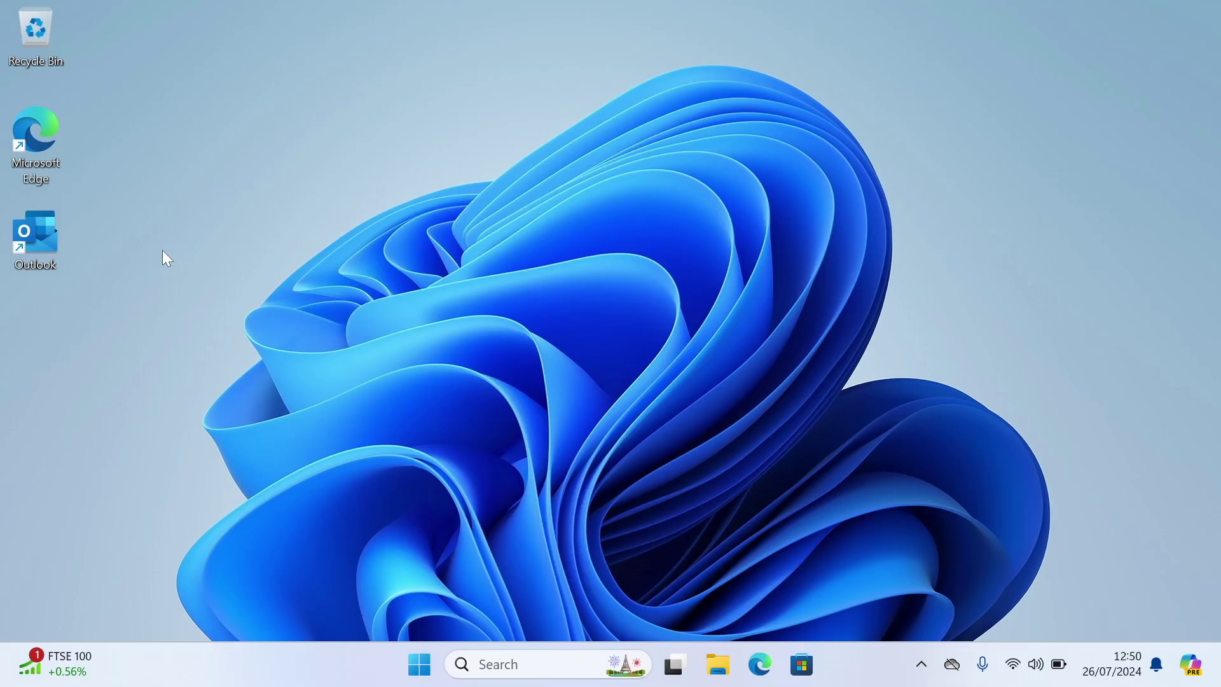
double_click(49, 243)
click(1105, 505)
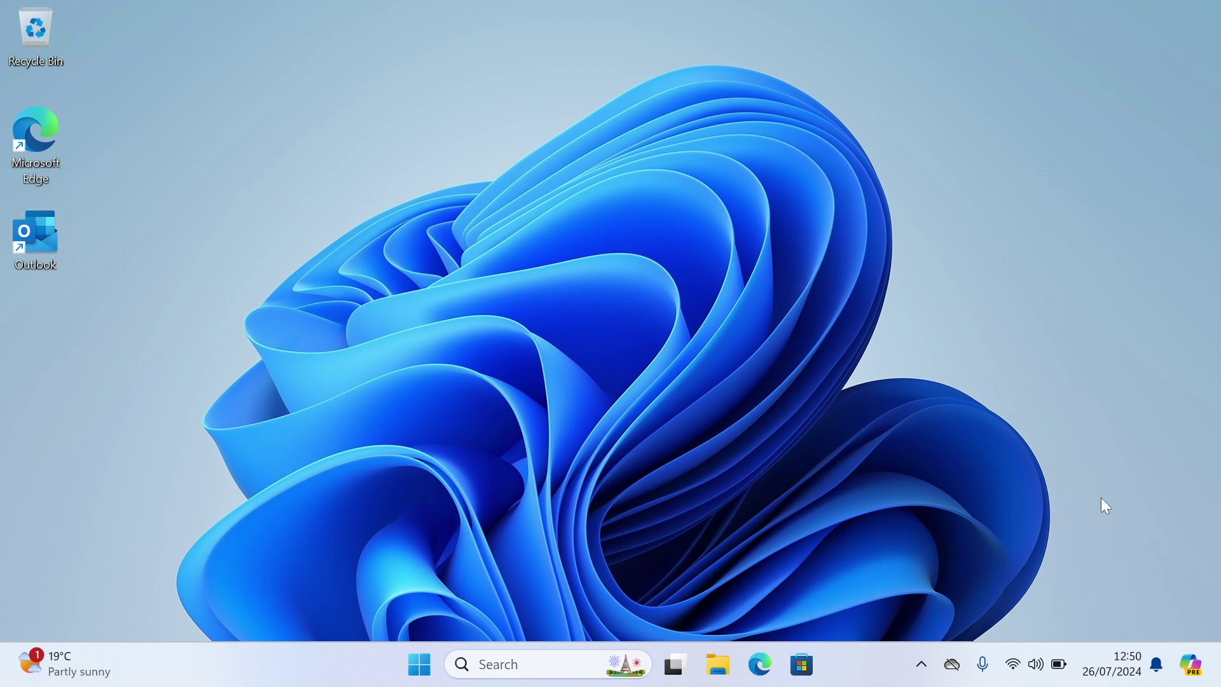
- Open Task Manager from the Start right-click menu and expand it to full details
right_click(428, 668)
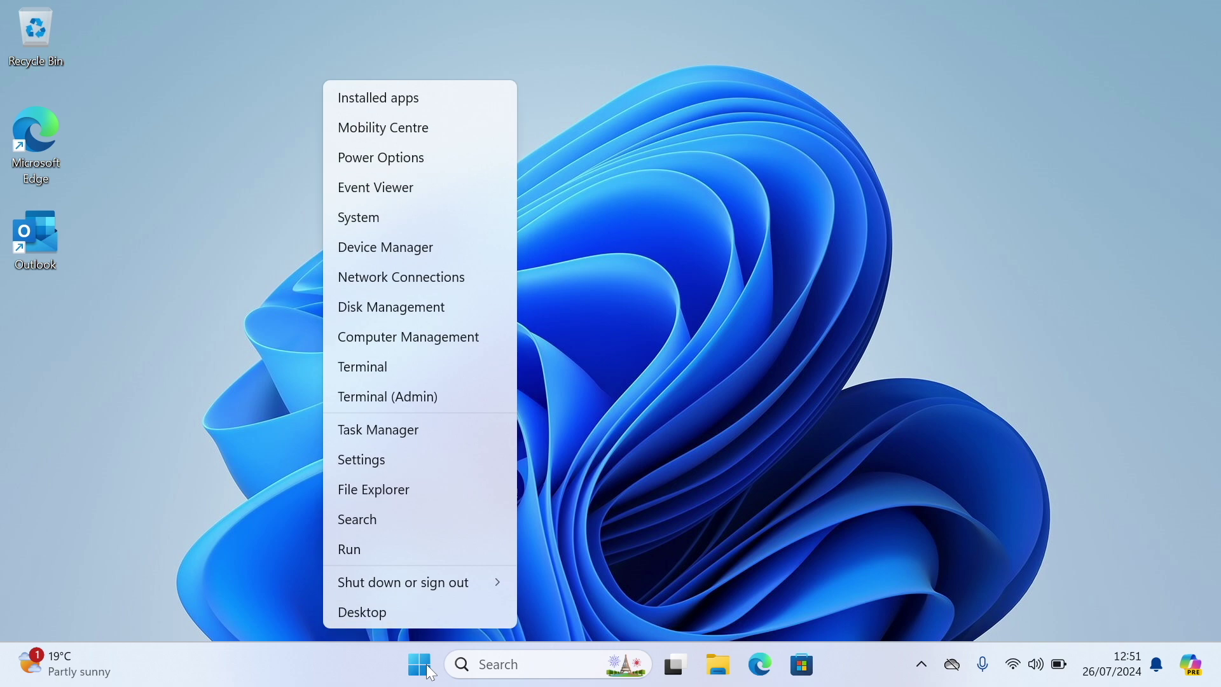
click(414, 432)
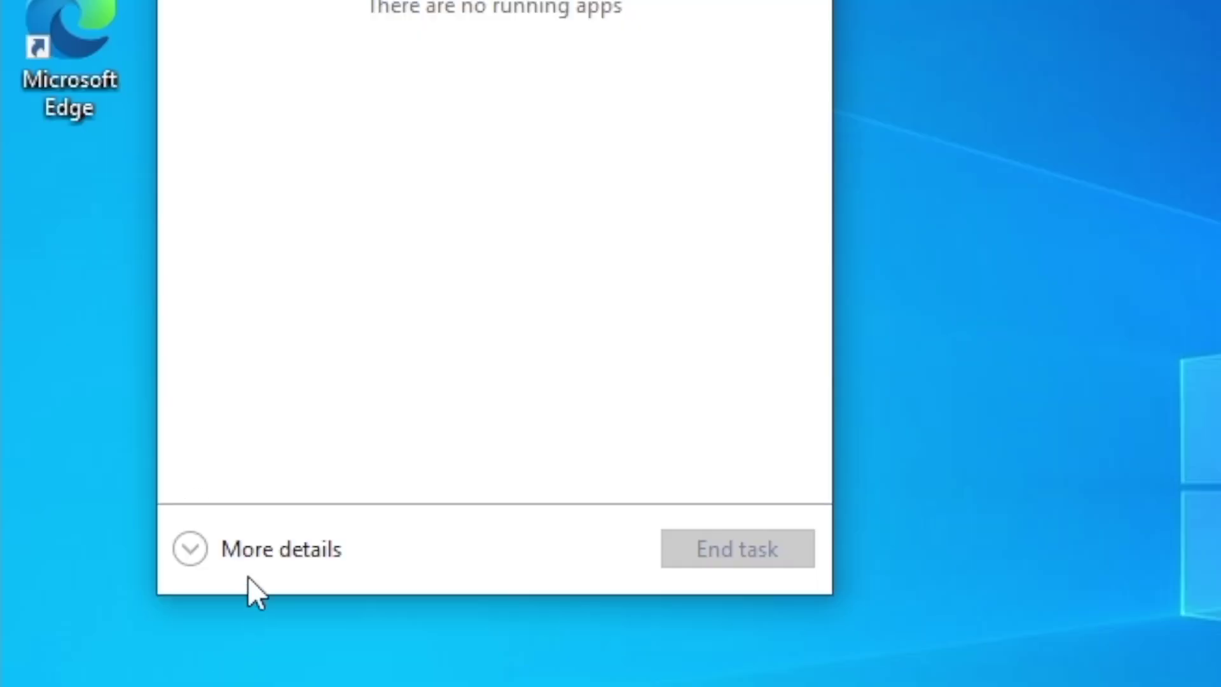
click(250, 560)
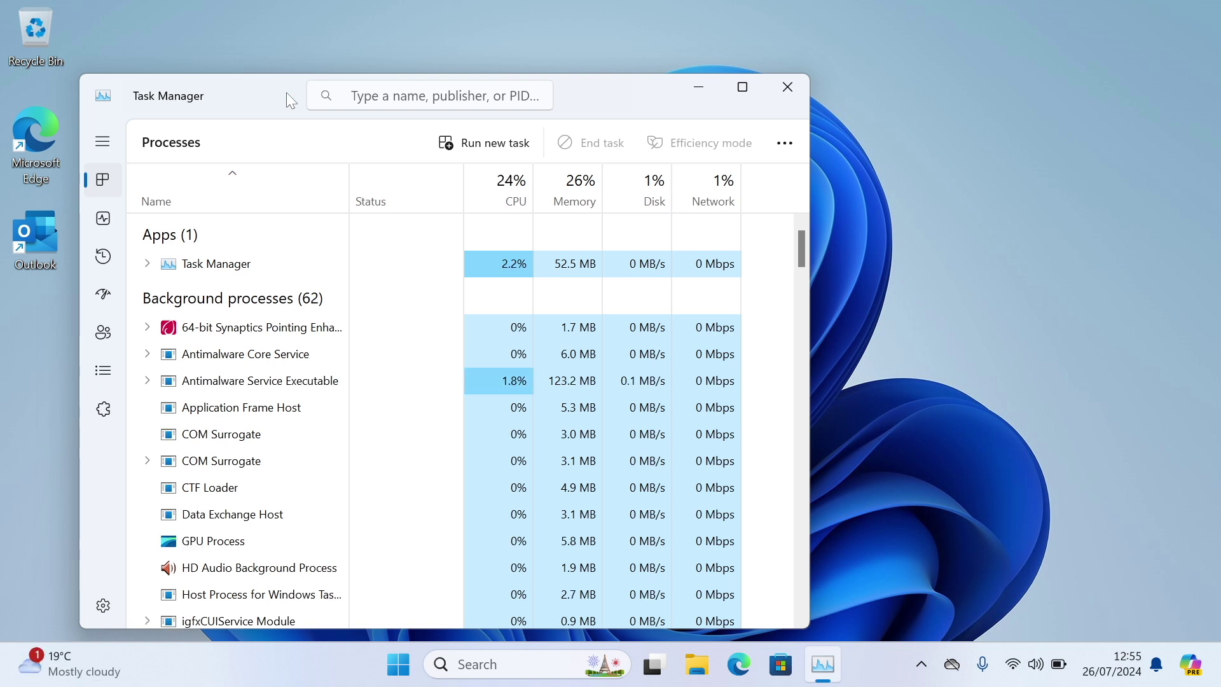
- Search processes for 'outlook', end the Microsoft Outlook task, and close Task Manager
click(352, 99)
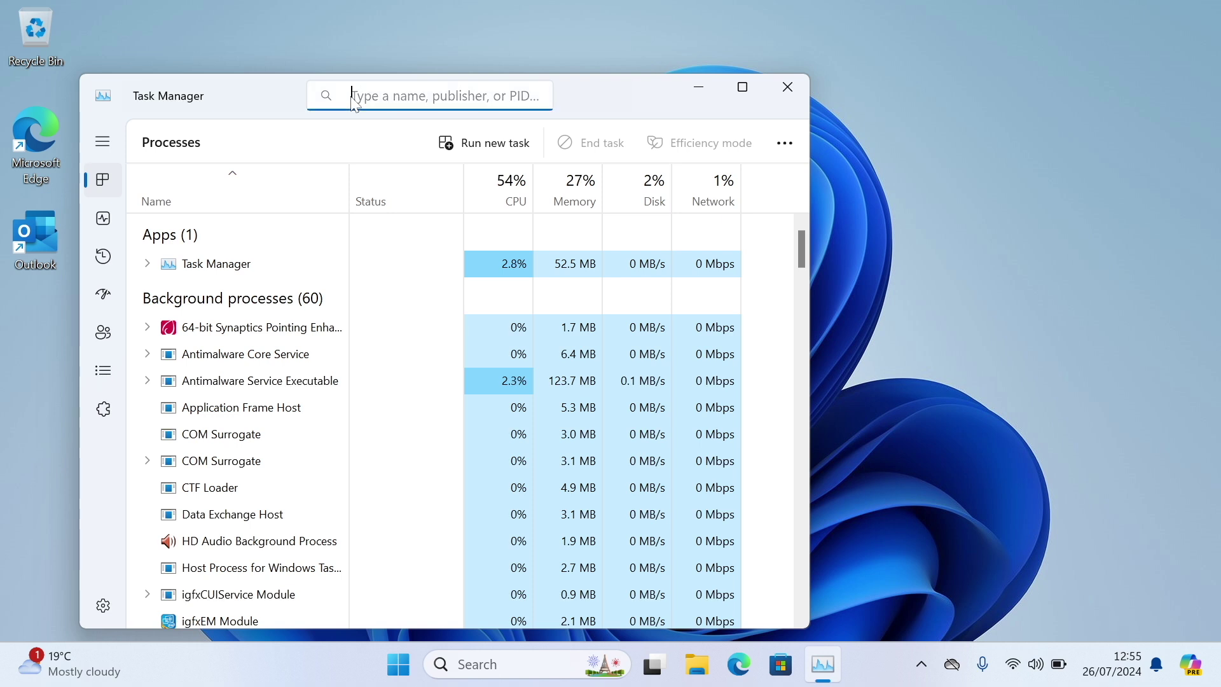
text(o)
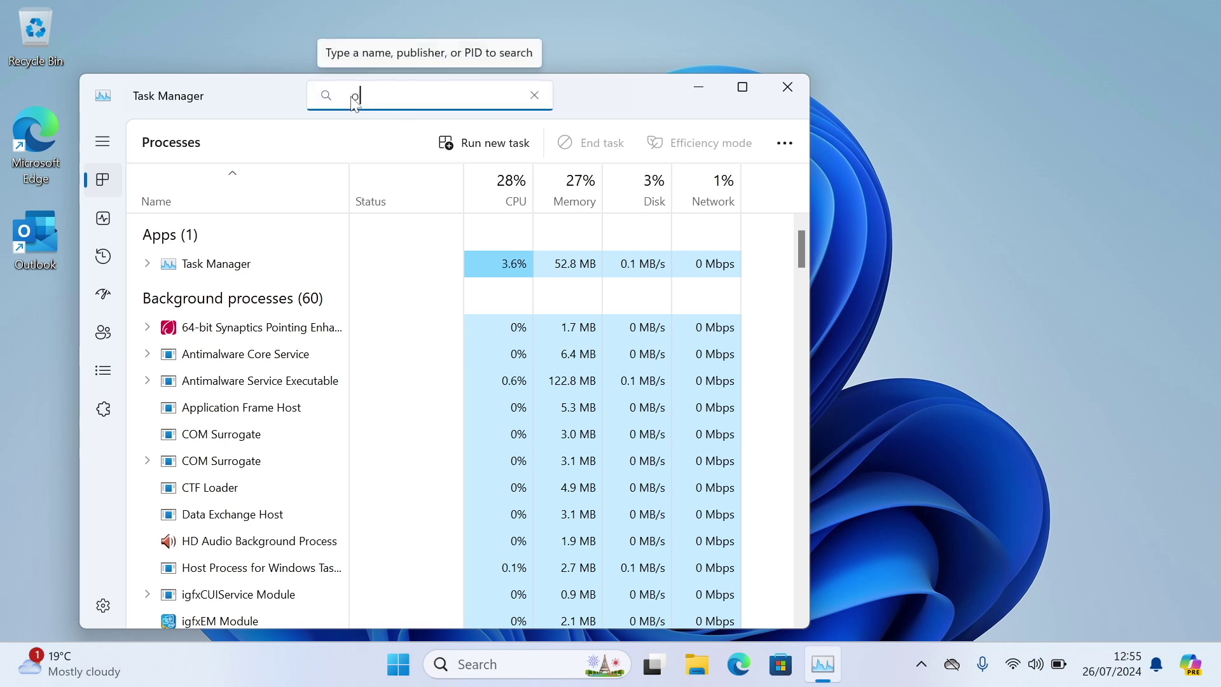
text(utlo)
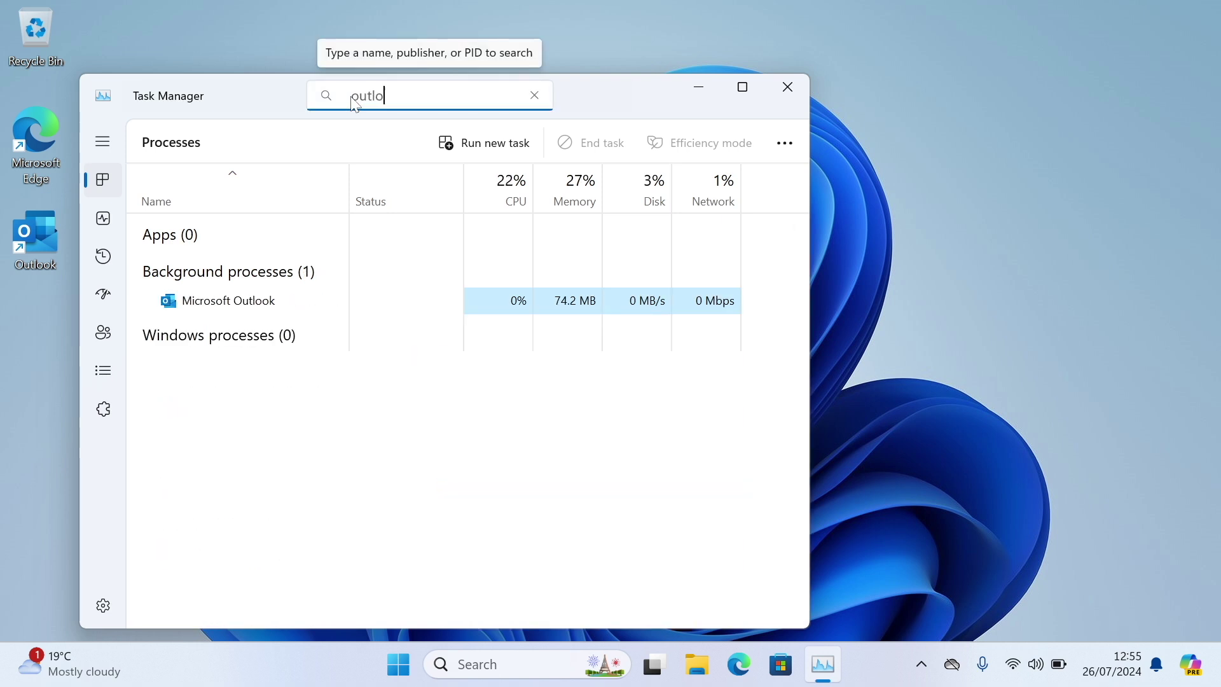
text(ok)
click(304, 311)
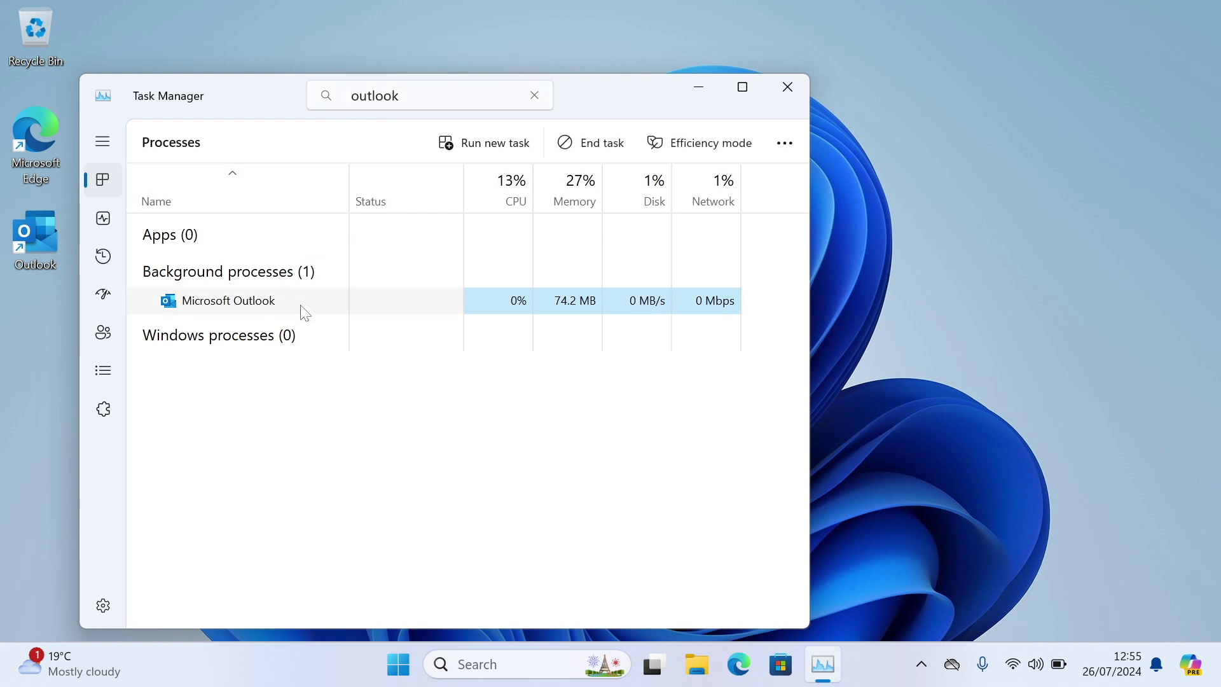
click(569, 146)
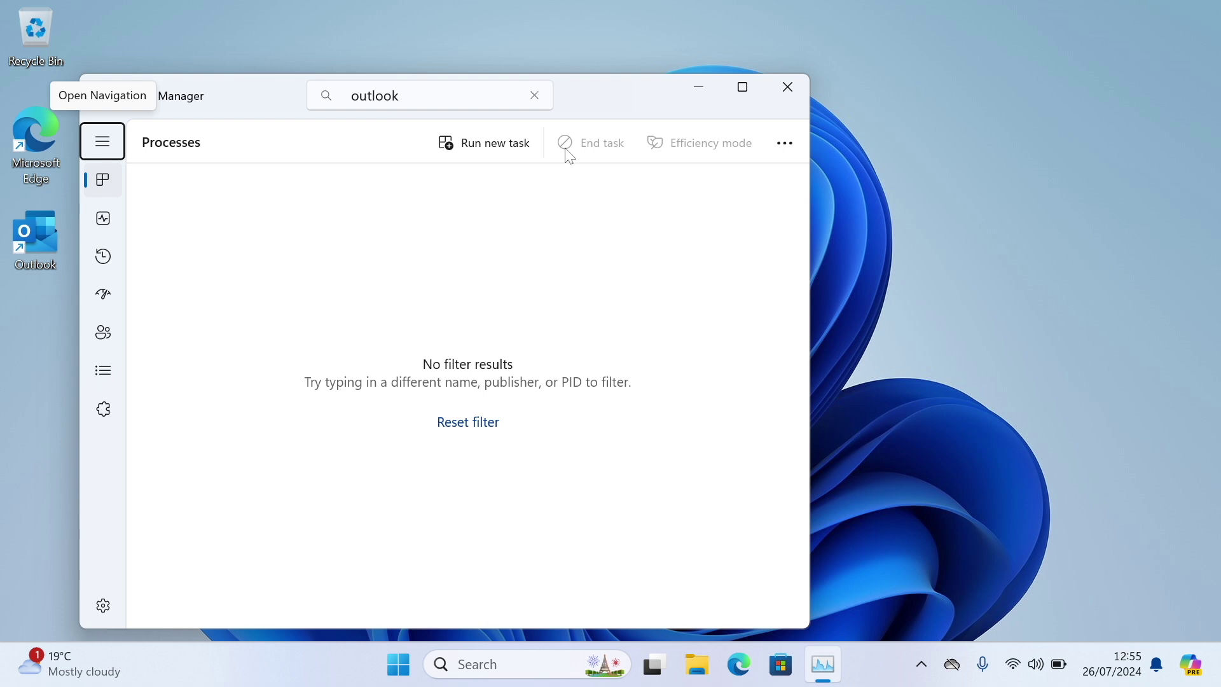
click(787, 87)
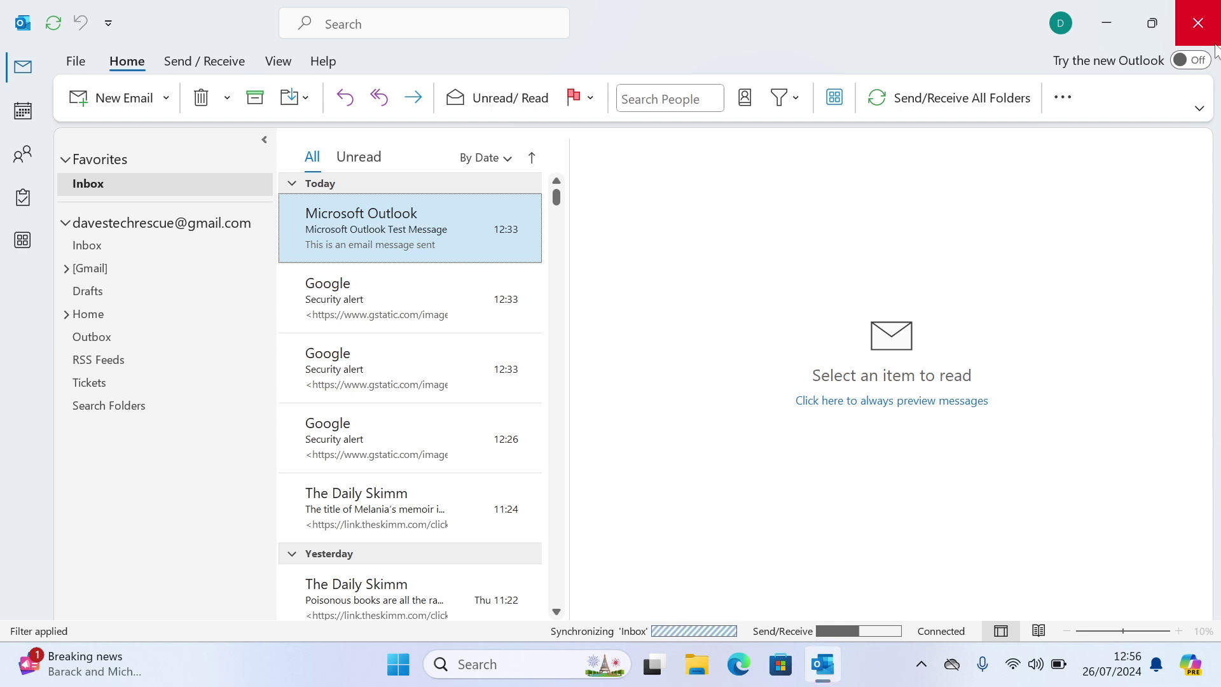
click(1214, 45)
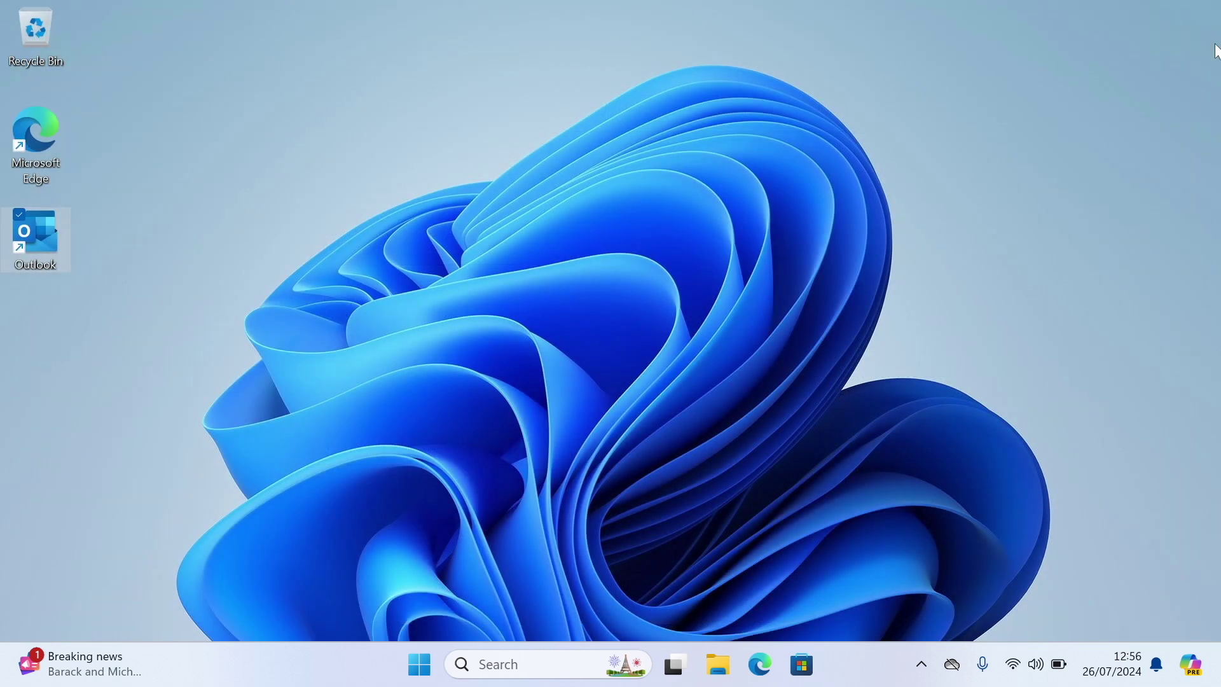
- Go to Settings > Apps > Installed apps, filter by '365', and open Microsoft 365 Apps' options
click(427, 672)
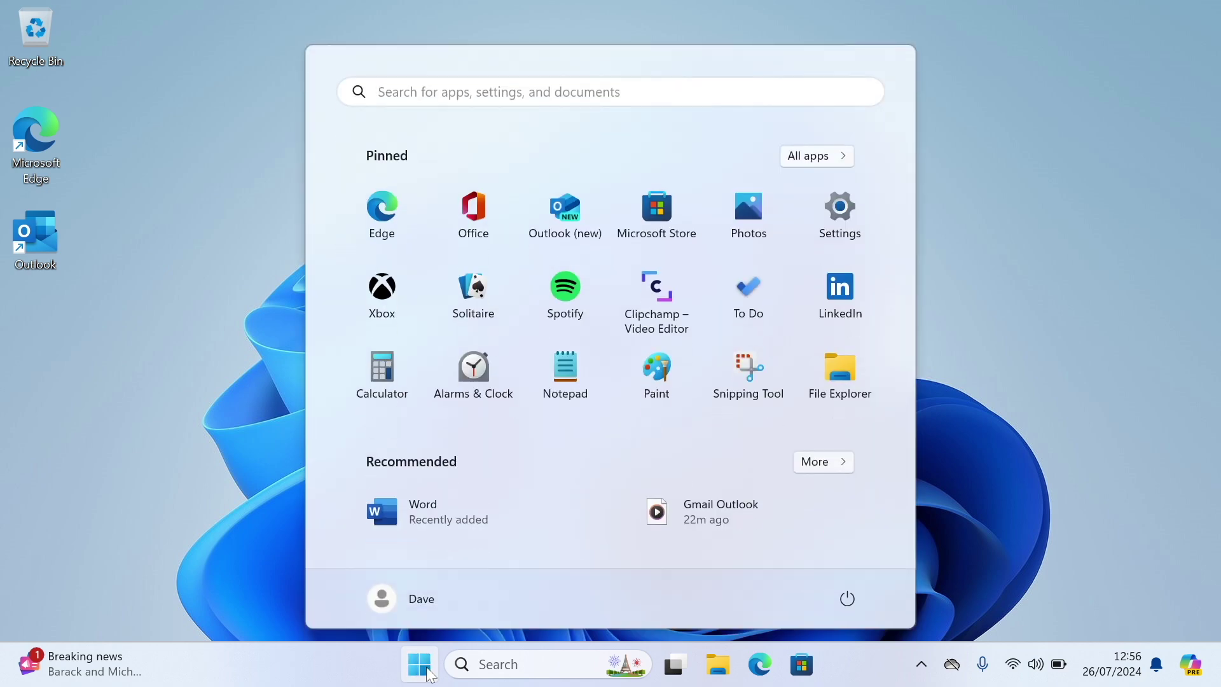
click(839, 214)
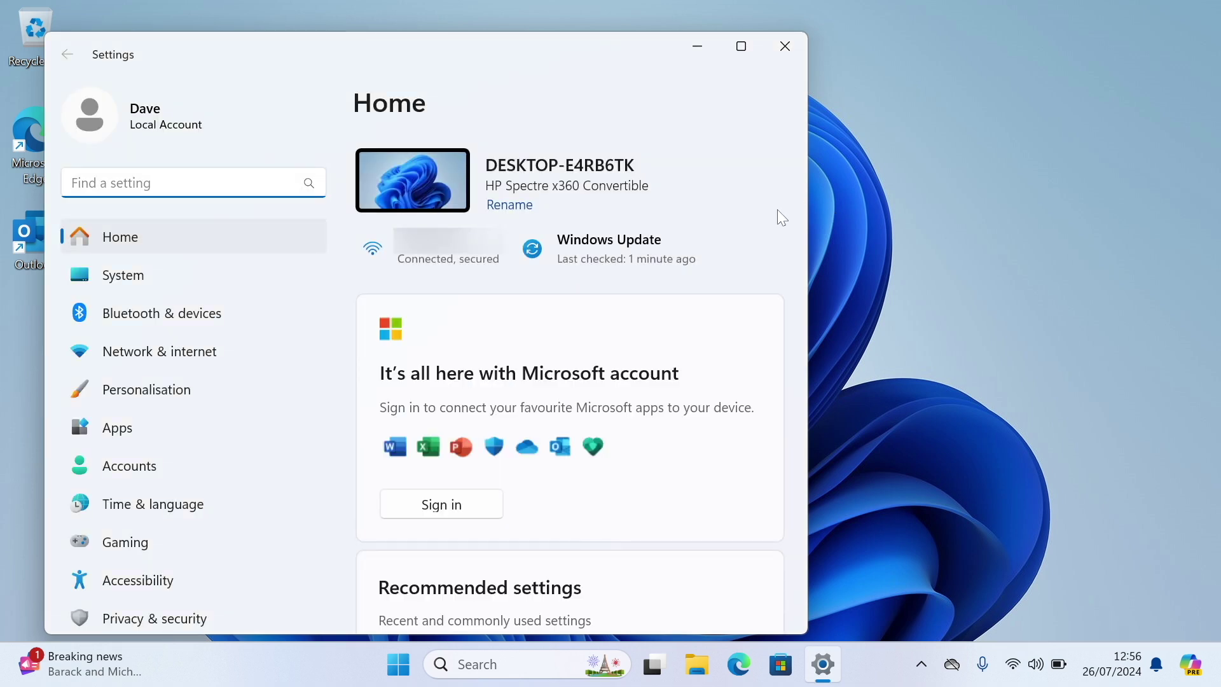
click(266, 439)
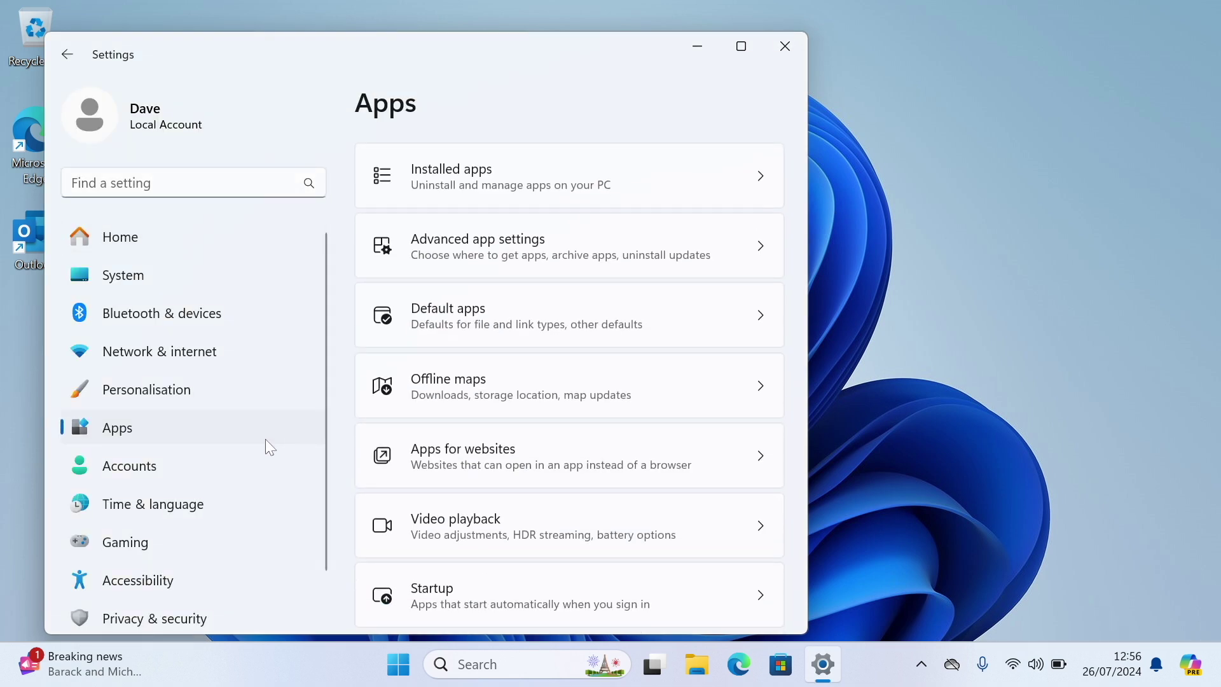
click(473, 199)
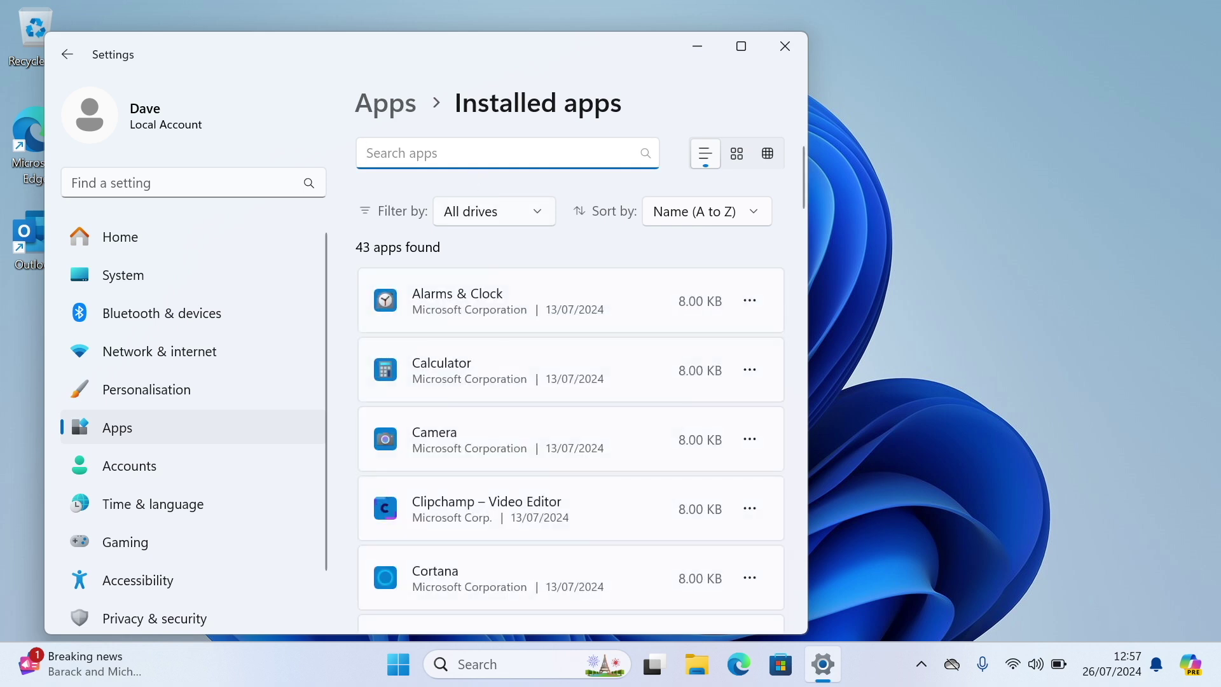
text(365)
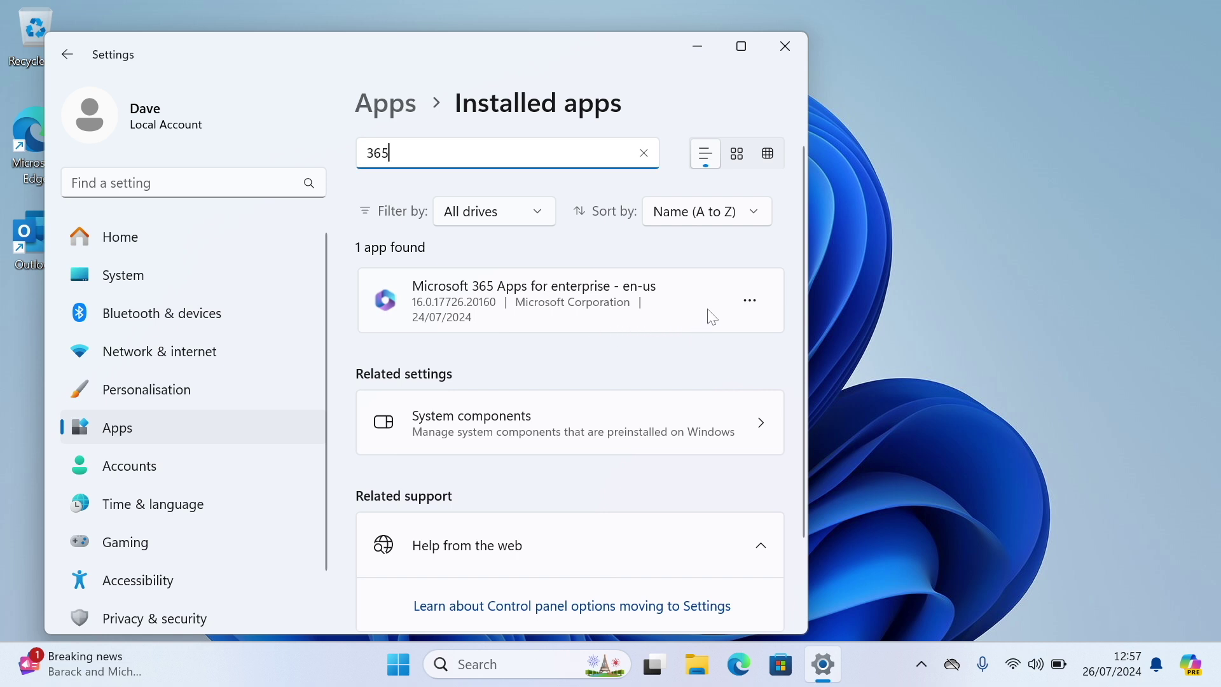
click(748, 308)
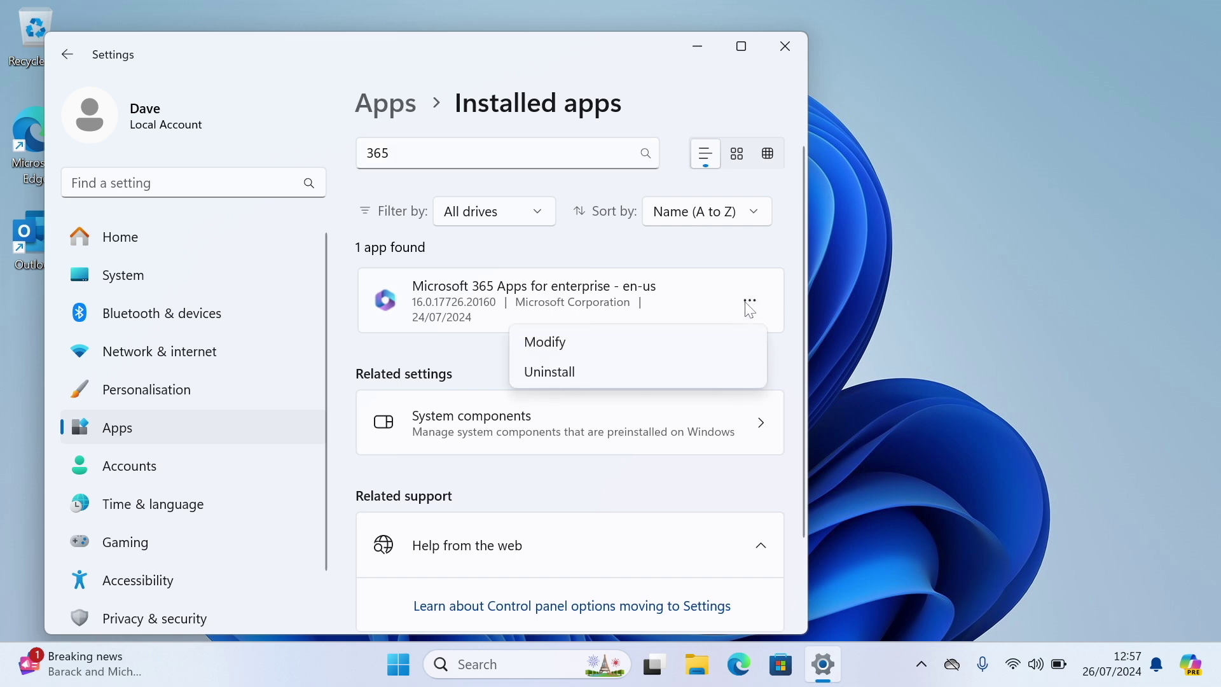
- Modify Microsoft 365 Apps with a Quick Repair, dismiss the completion message, and close Settings
click(722, 338)
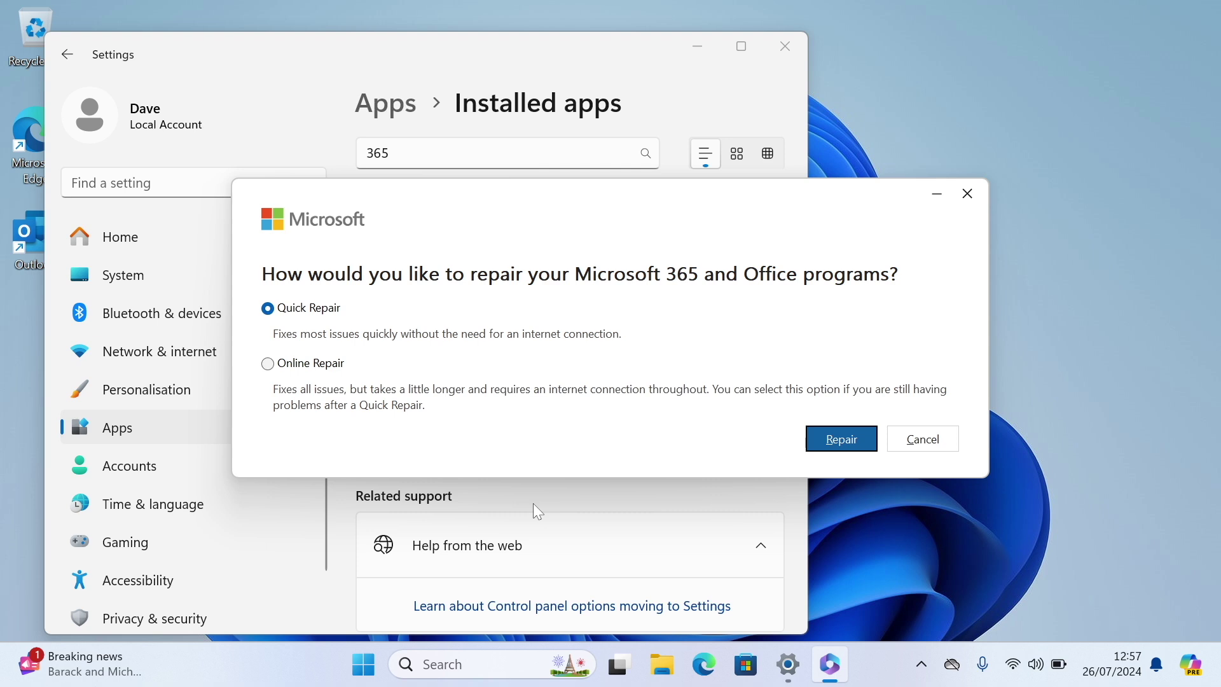
click(842, 440)
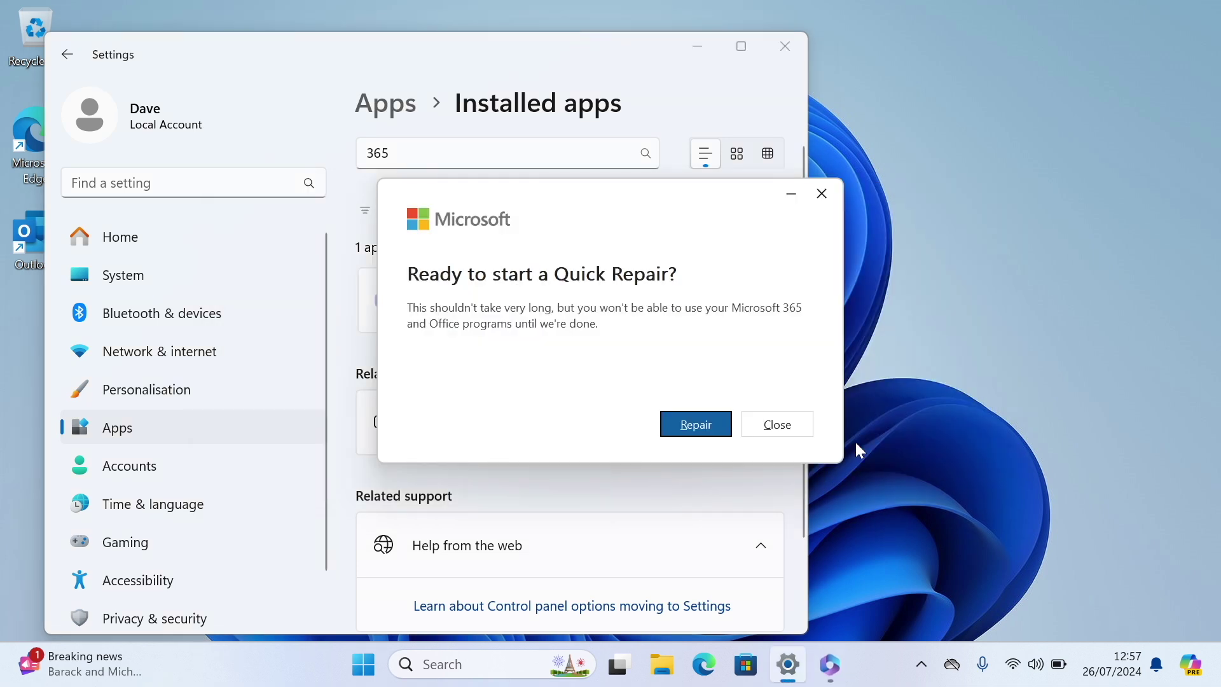
click(715, 425)
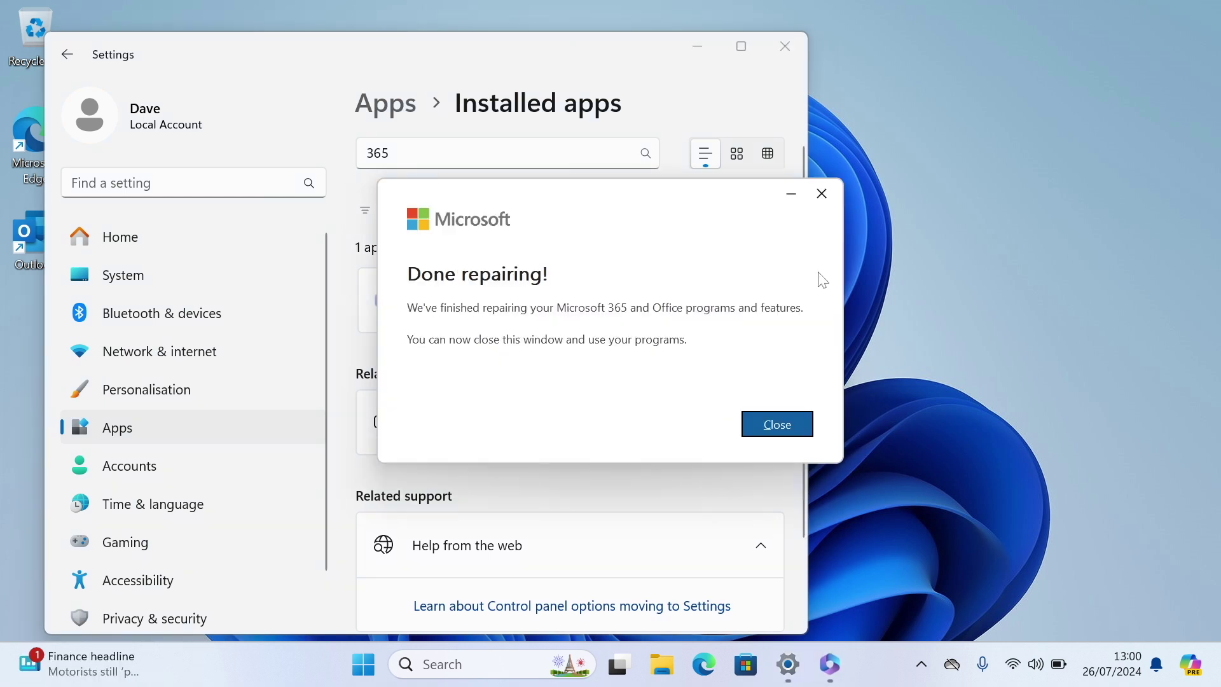
click(777, 425)
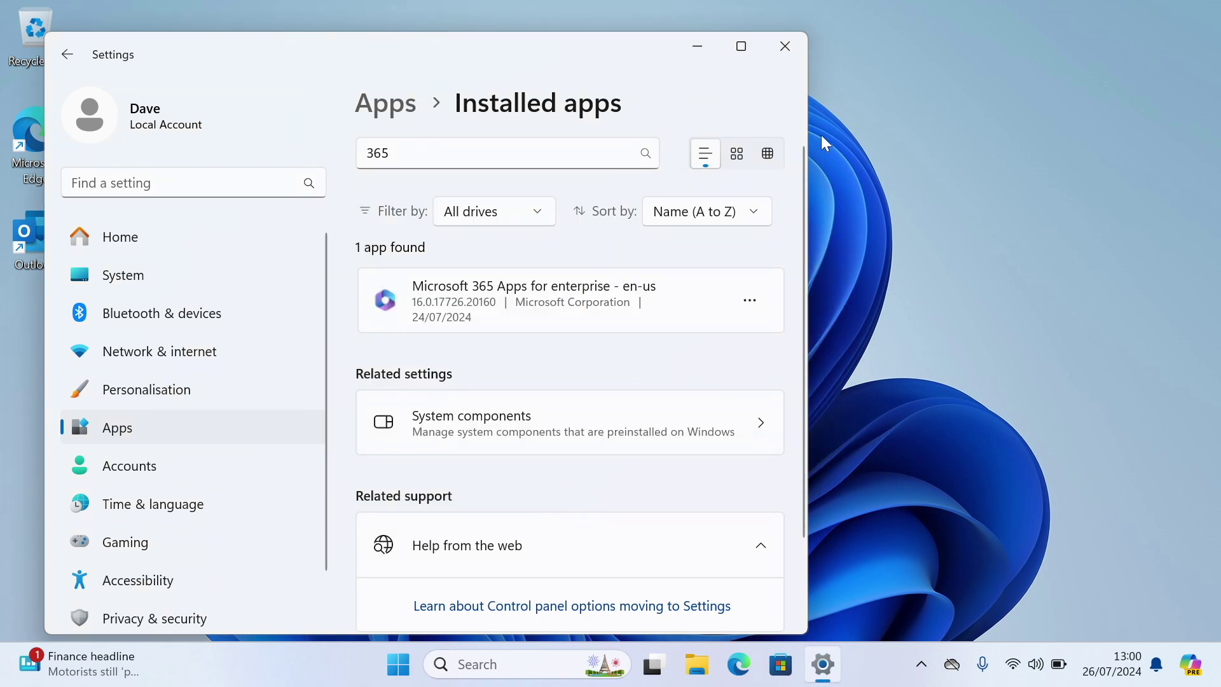
click(785, 46)
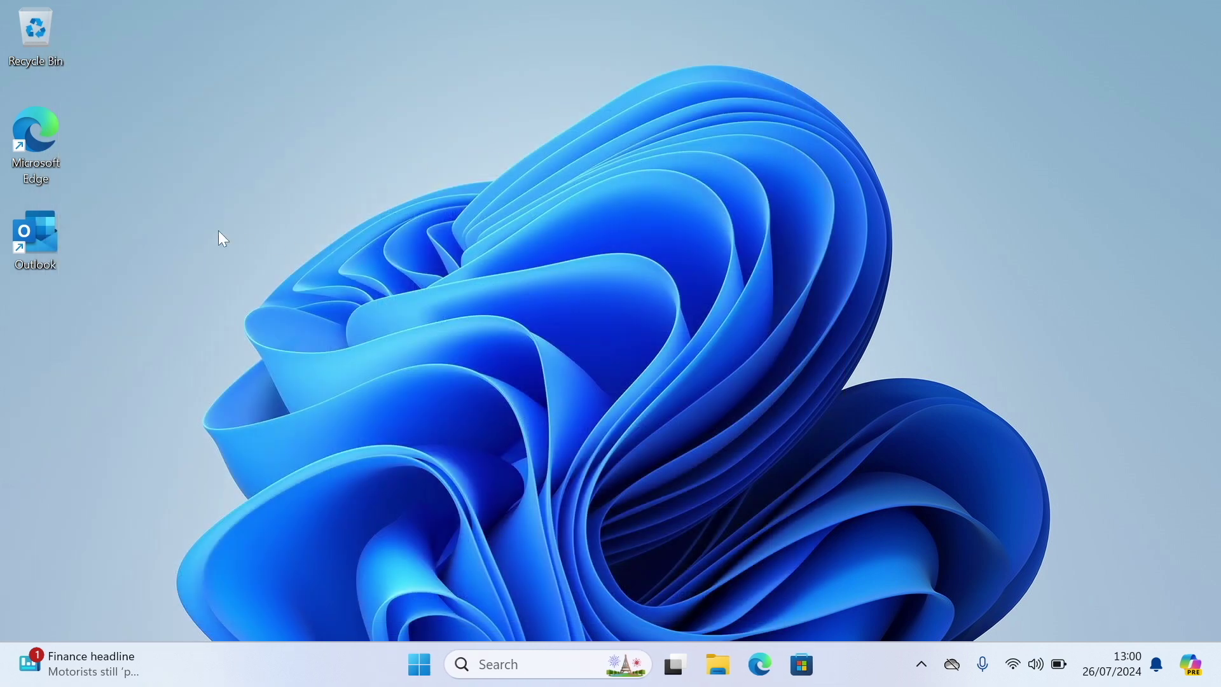
click(53, 227)
double_click(50, 220)
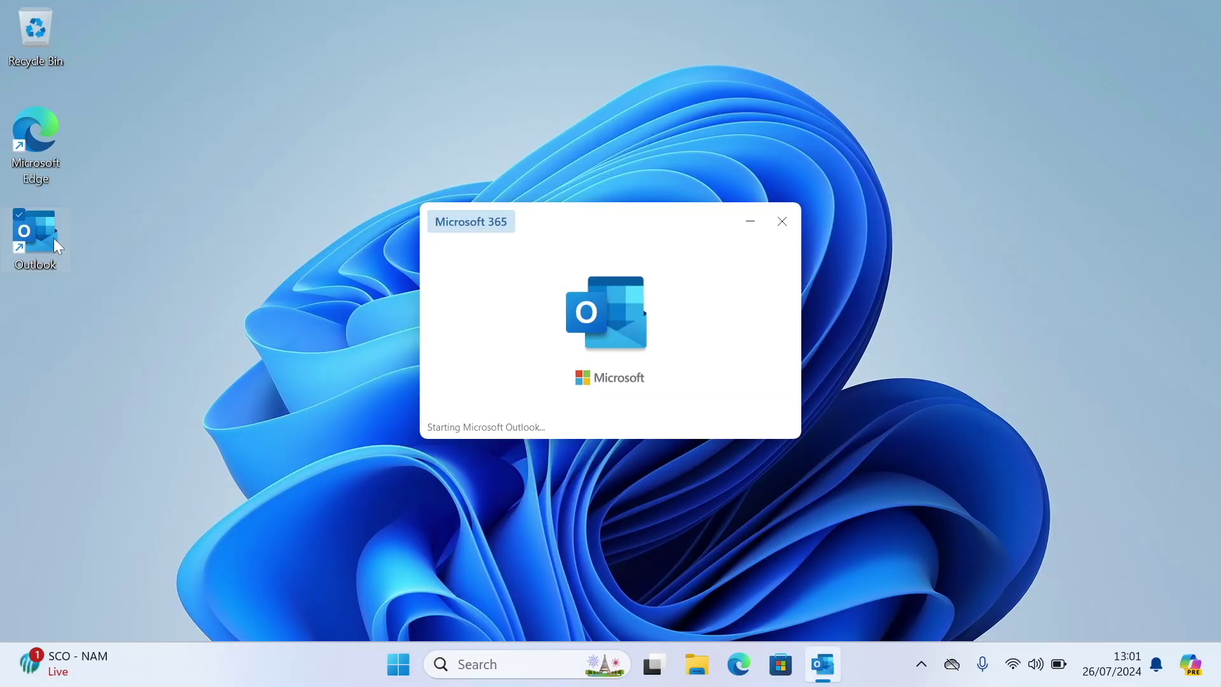
click(518, 517)
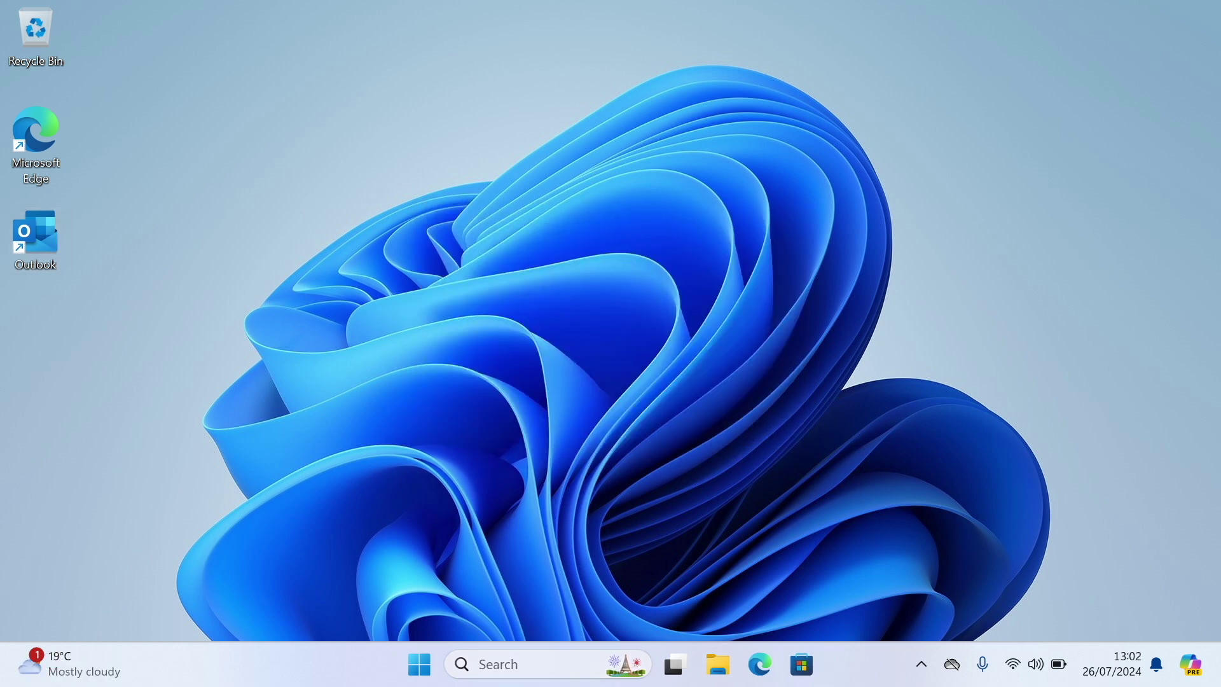
click(525, 661)
- Open Control Panel through a 'control' search and view all items as Large icons
text(co)
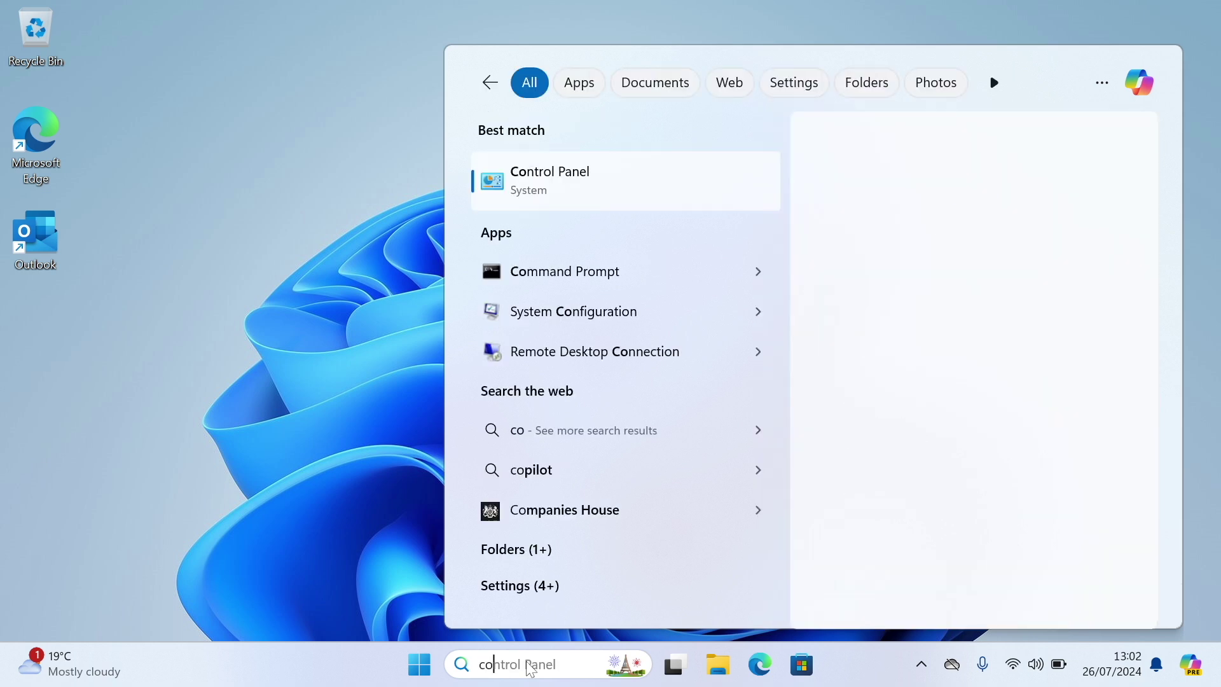
text(ntrol)
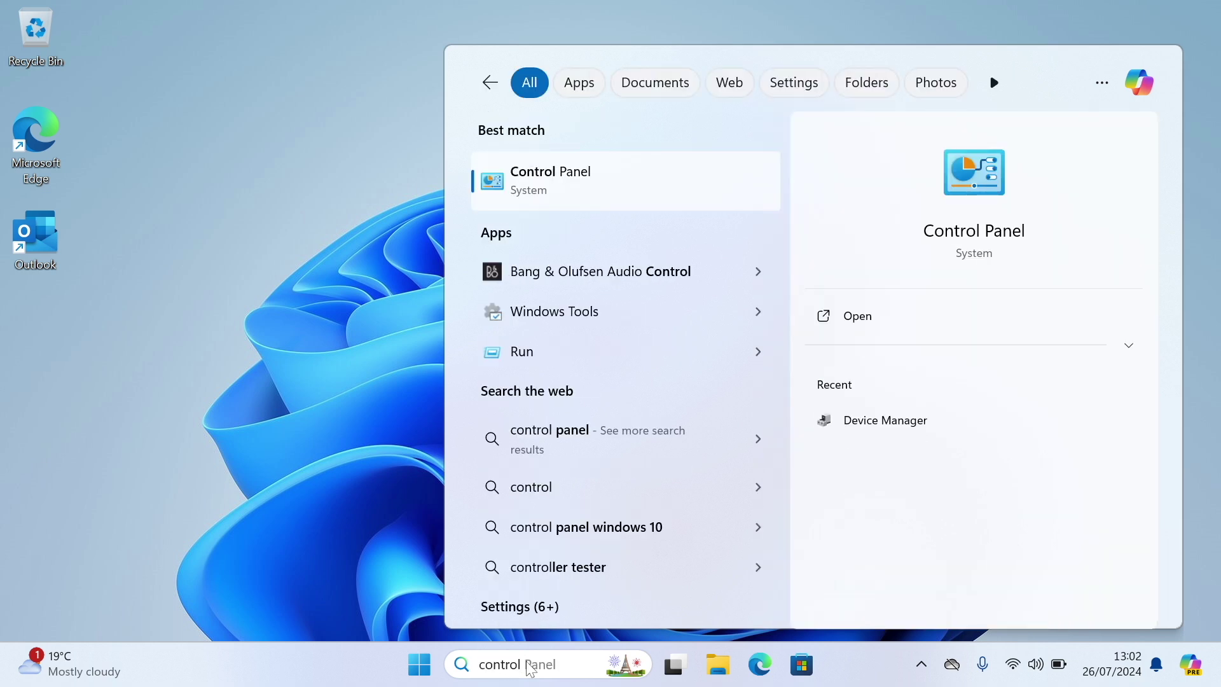
click(540, 172)
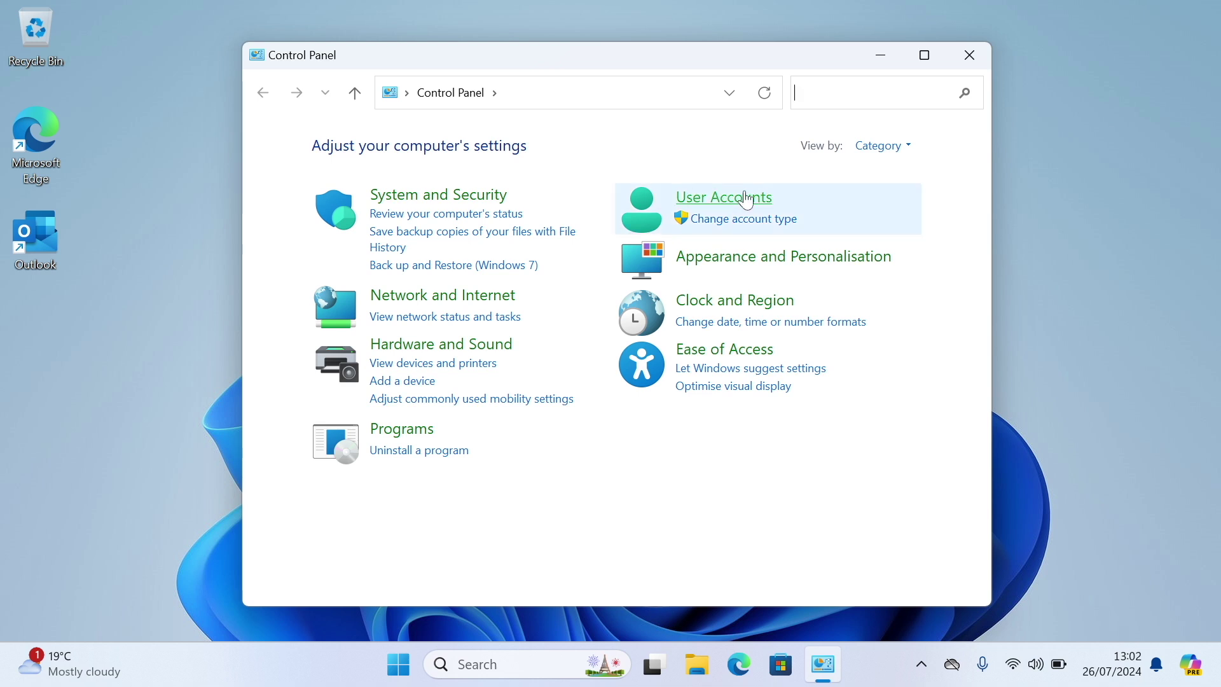
click(889, 155)
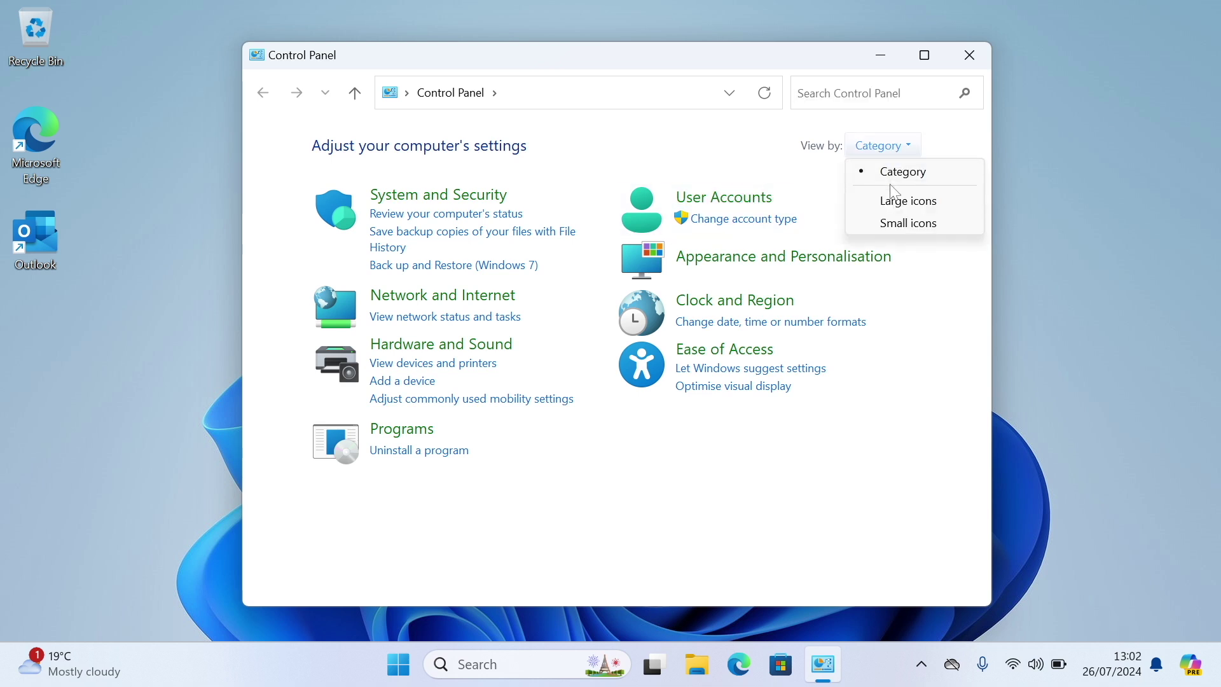
click(898, 202)
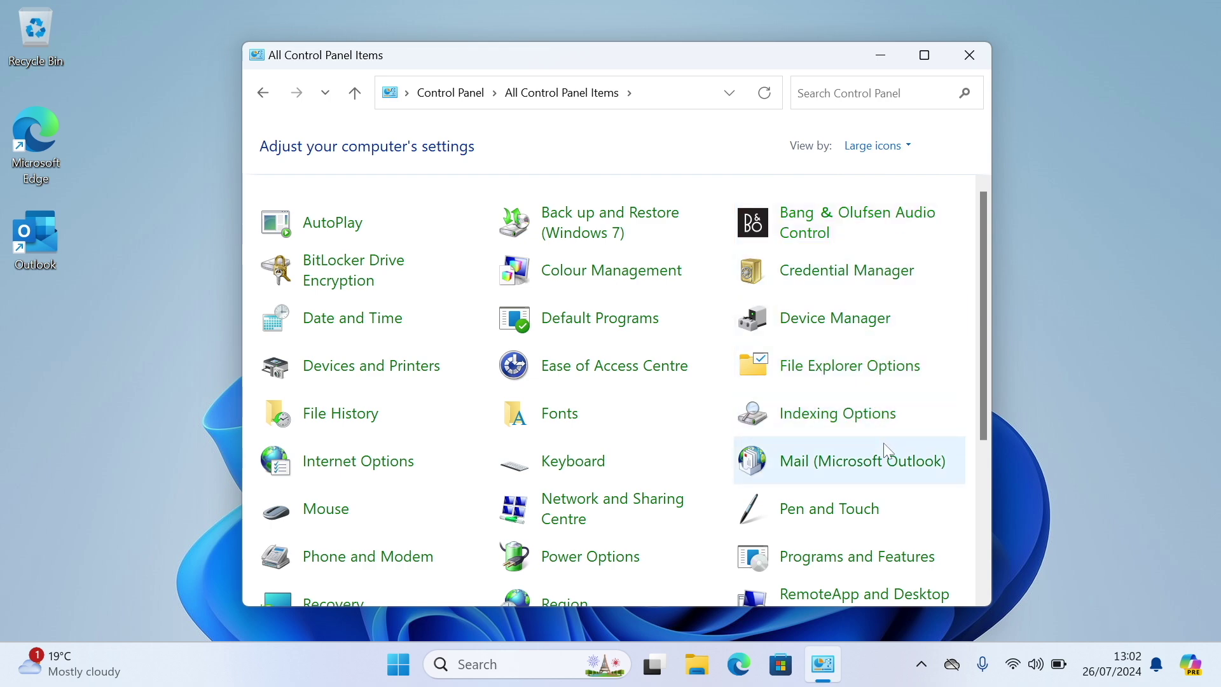
- Add a new profile under Mail > Show Profiles and finish its automatic email account setup
click(889, 466)
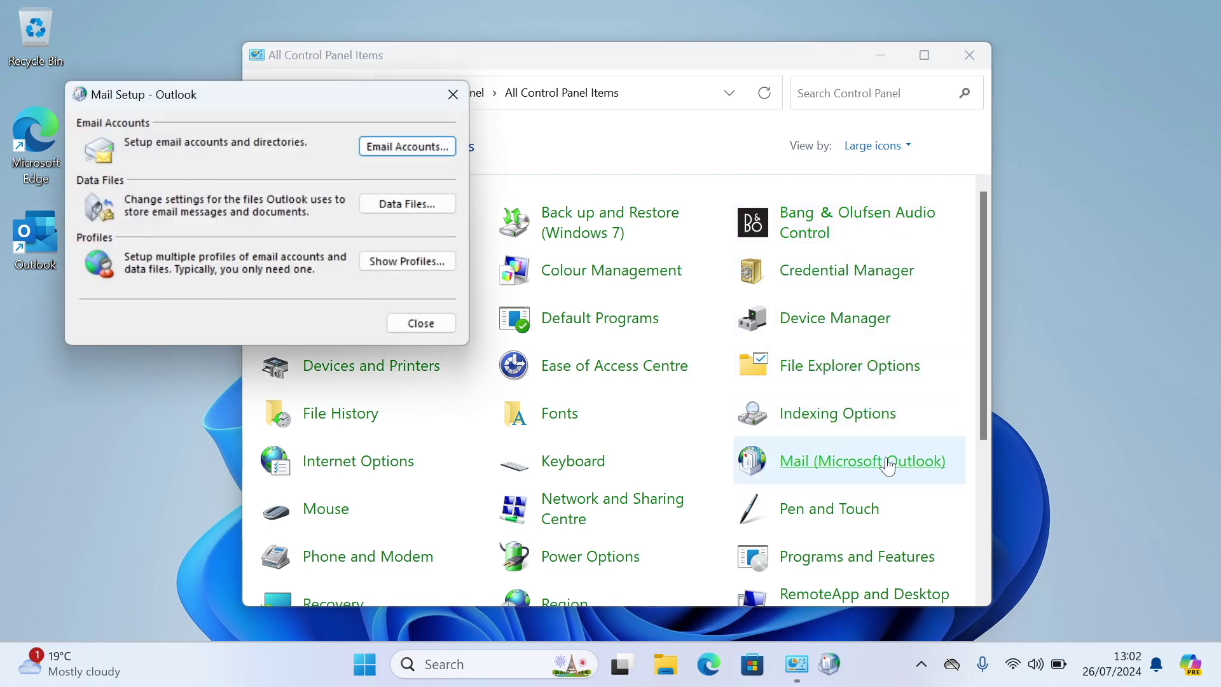
click(420, 268)
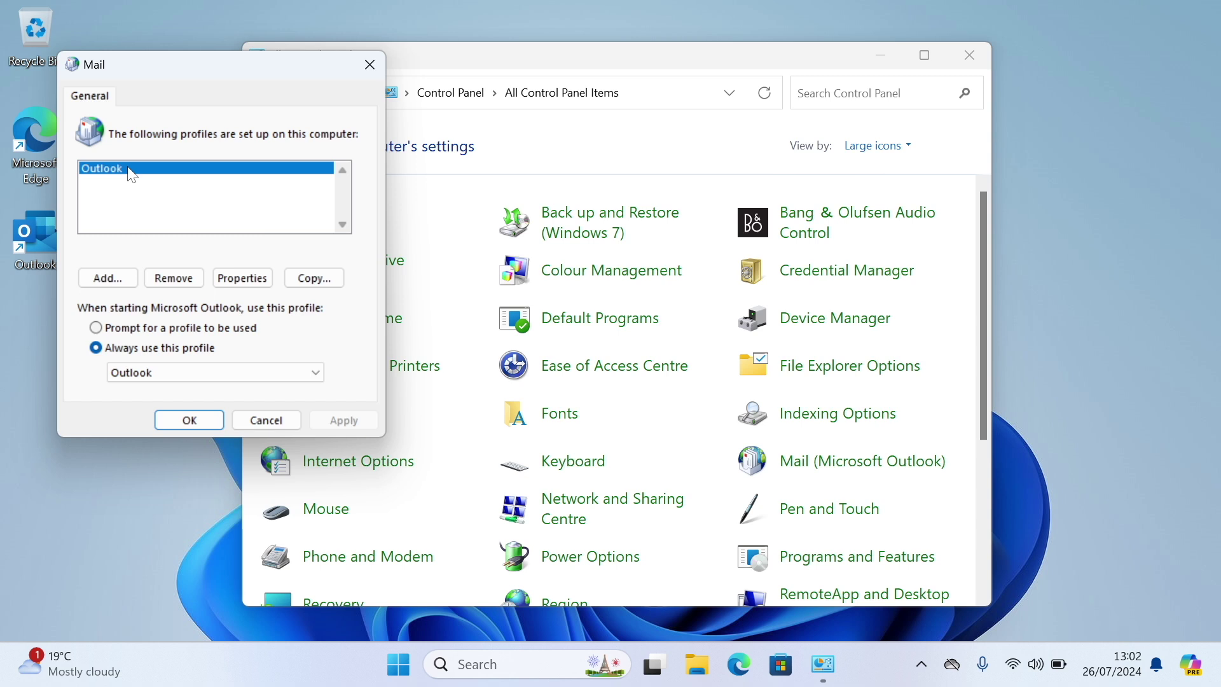
click(107, 277)
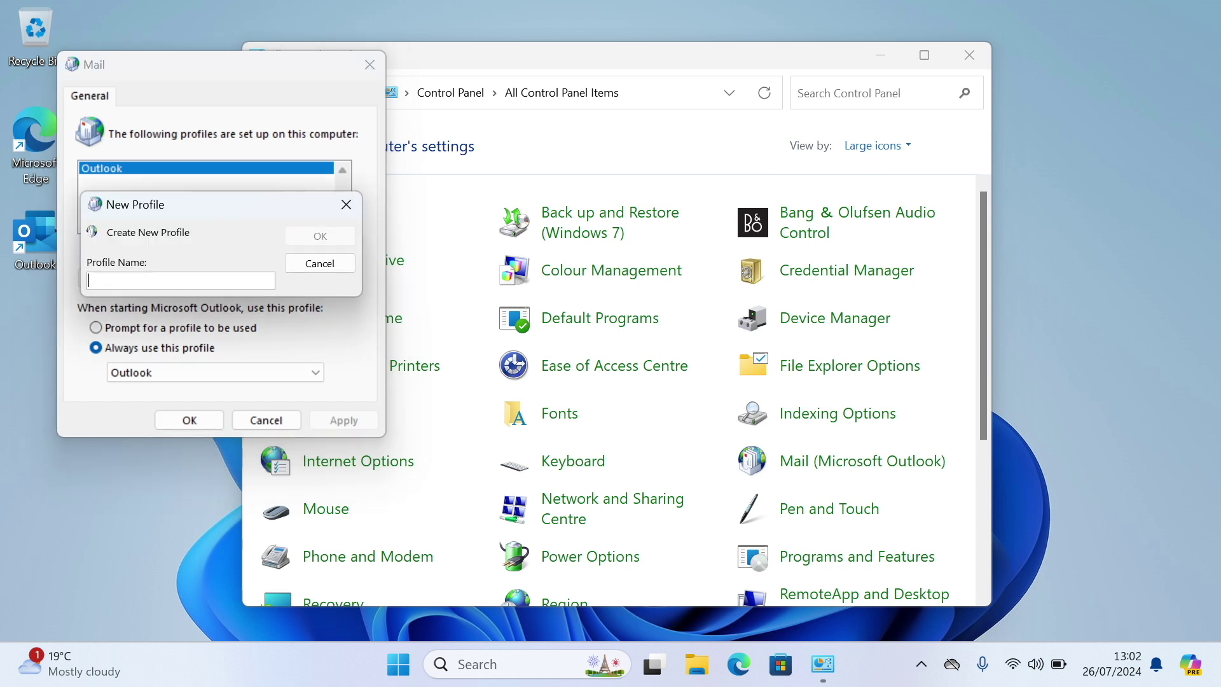
text(Dave)
click(308, 240)
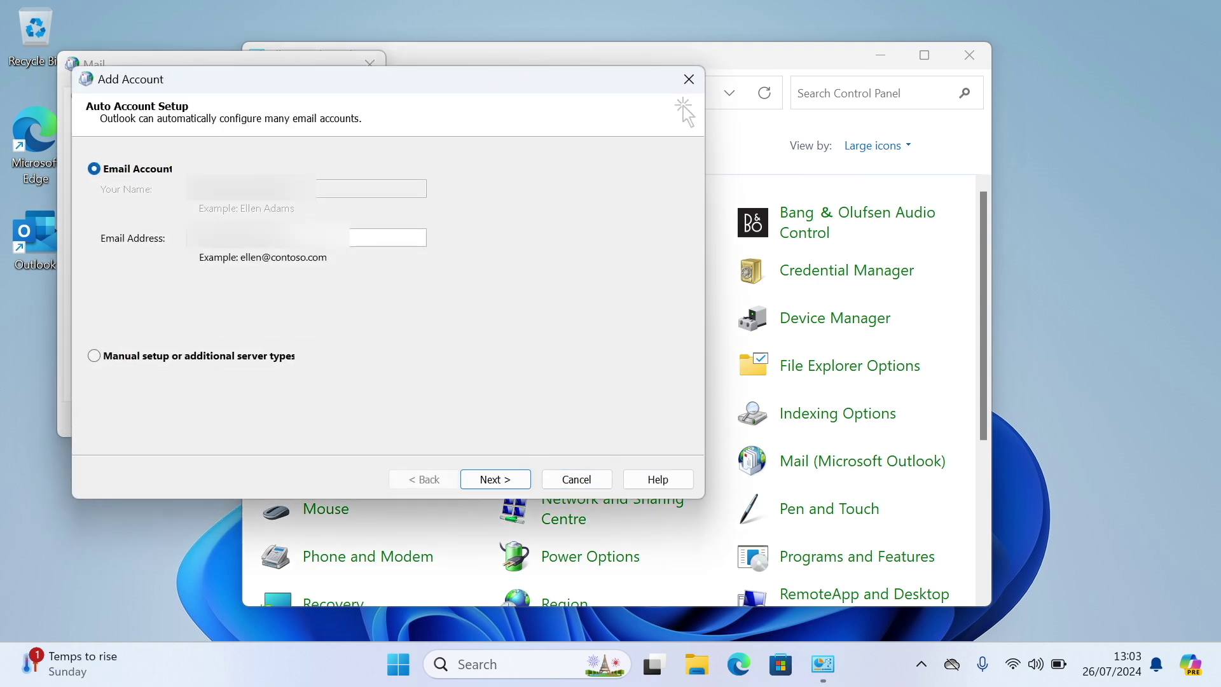
click(518, 485)
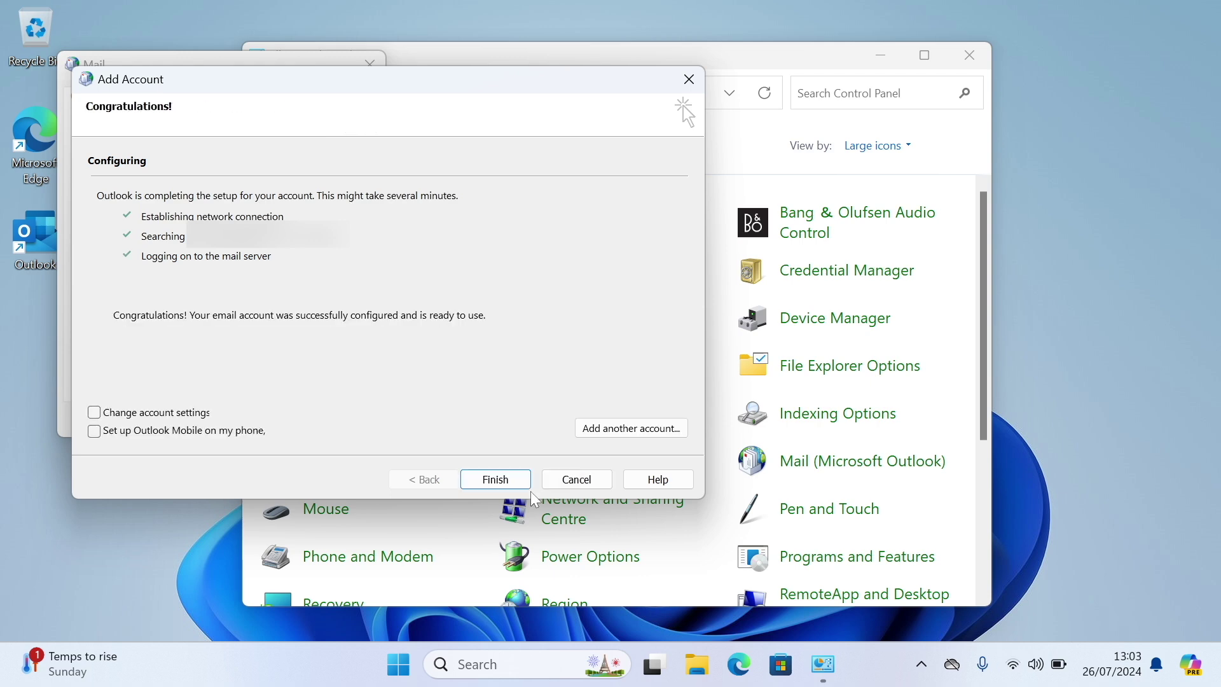
click(519, 485)
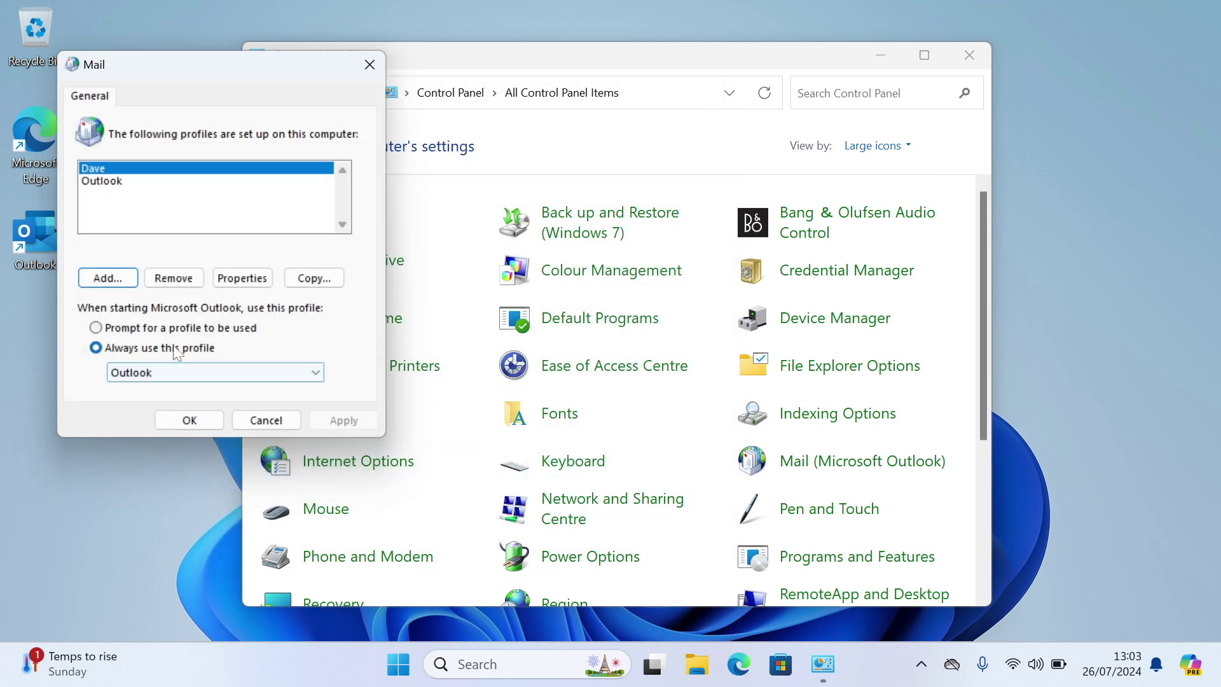
- Set 'Always use this profile' to the new profile, confirm with OK, and close Control Panel
click(209, 371)
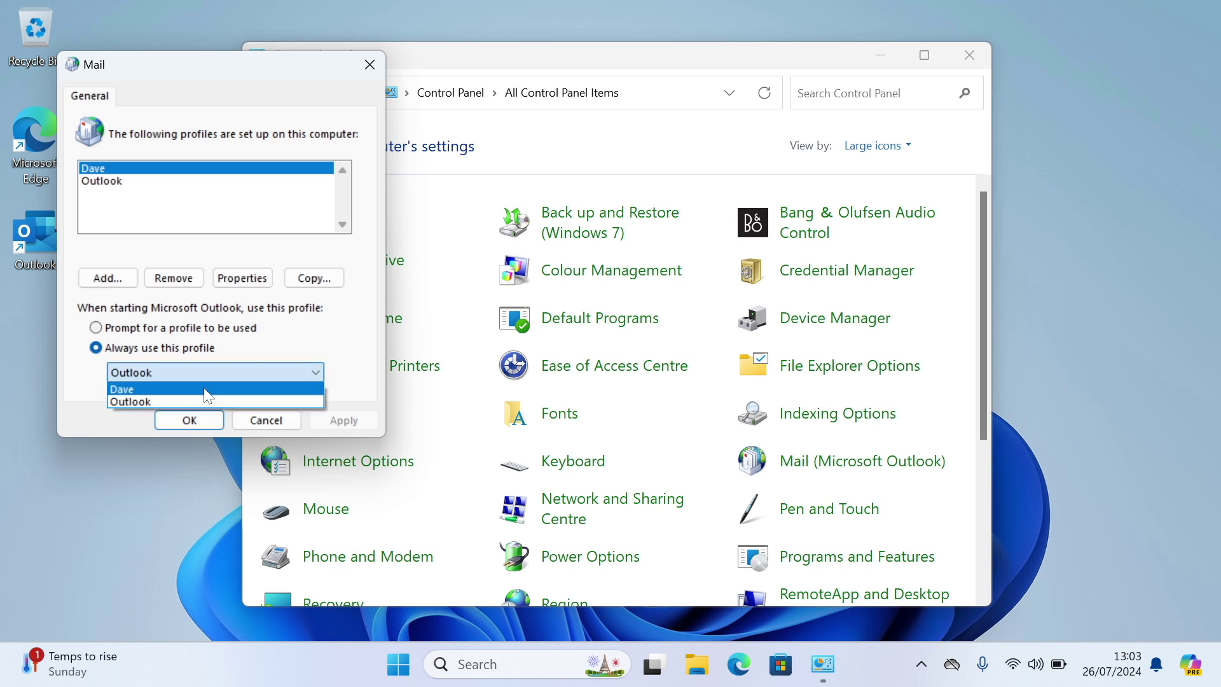
click(208, 390)
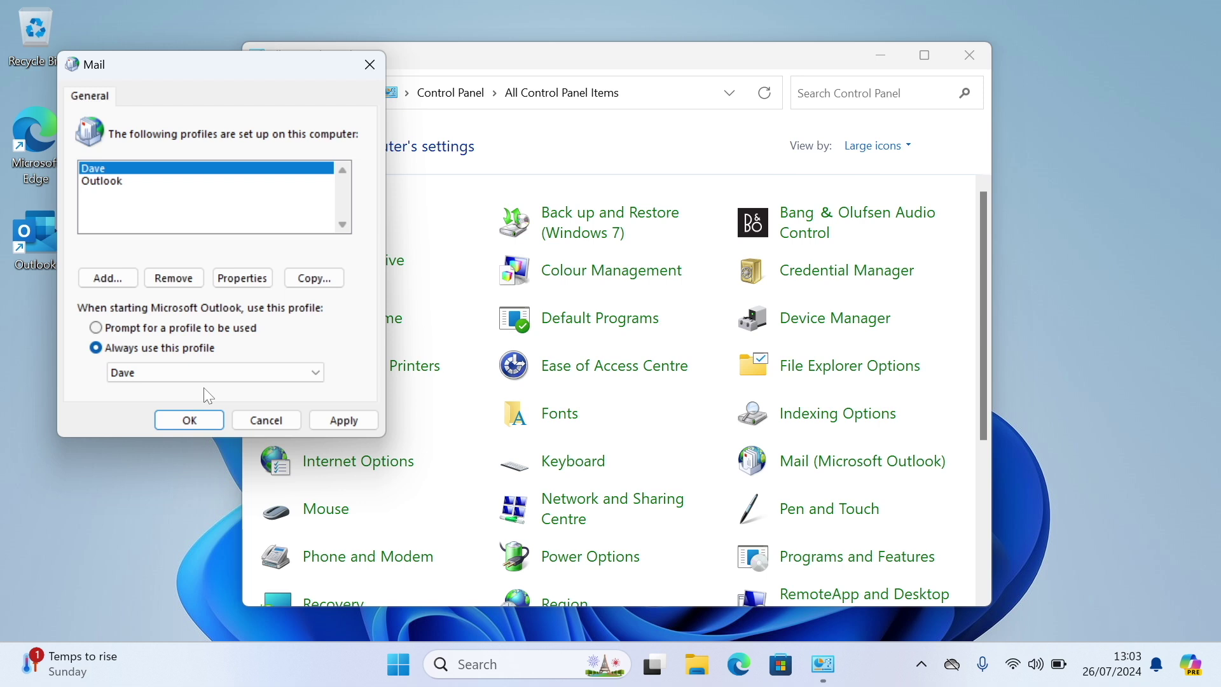
click(200, 376)
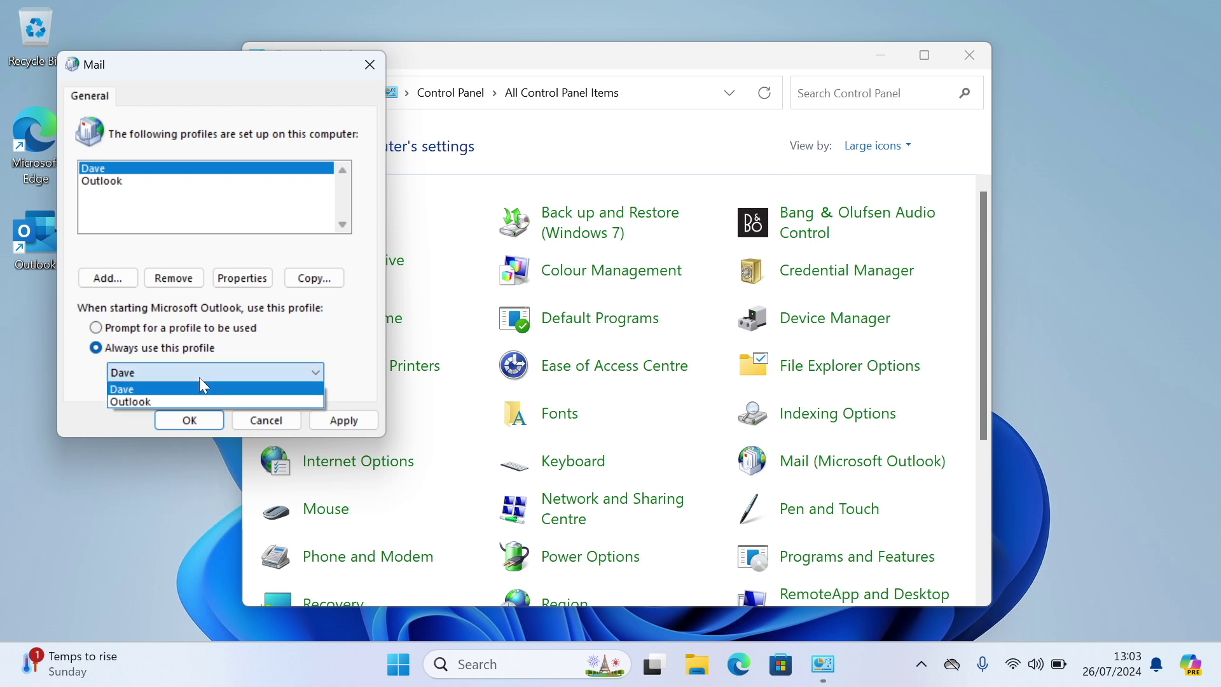
click(199, 378)
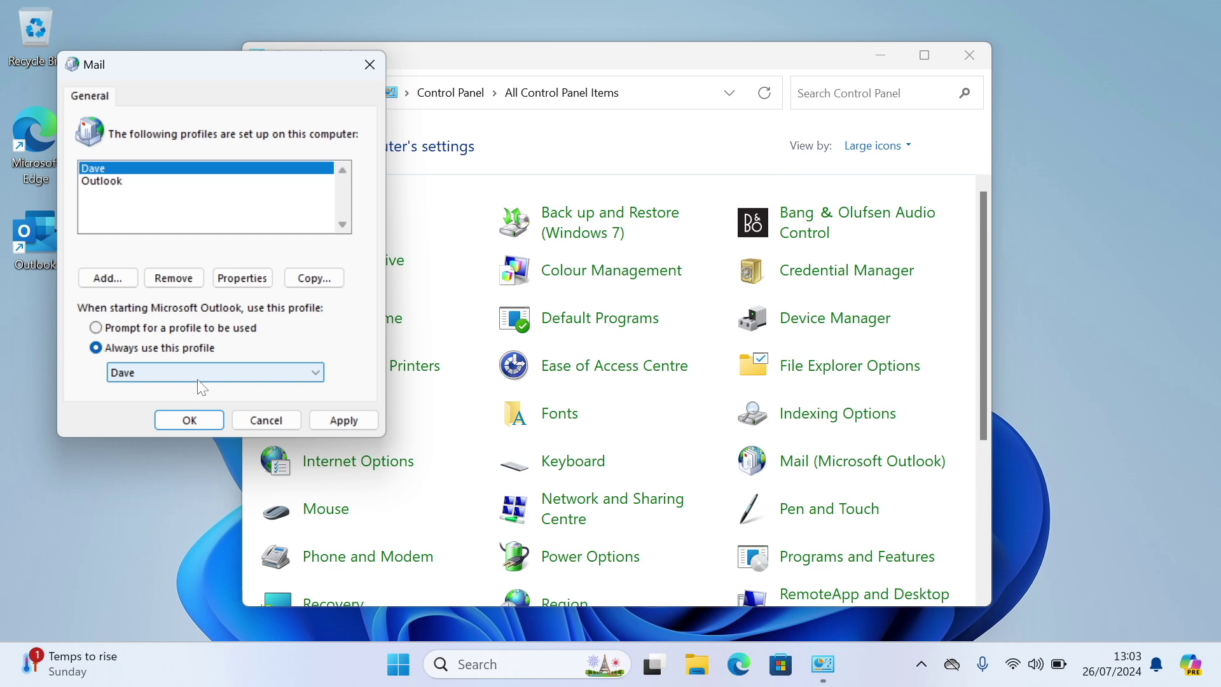
click(195, 418)
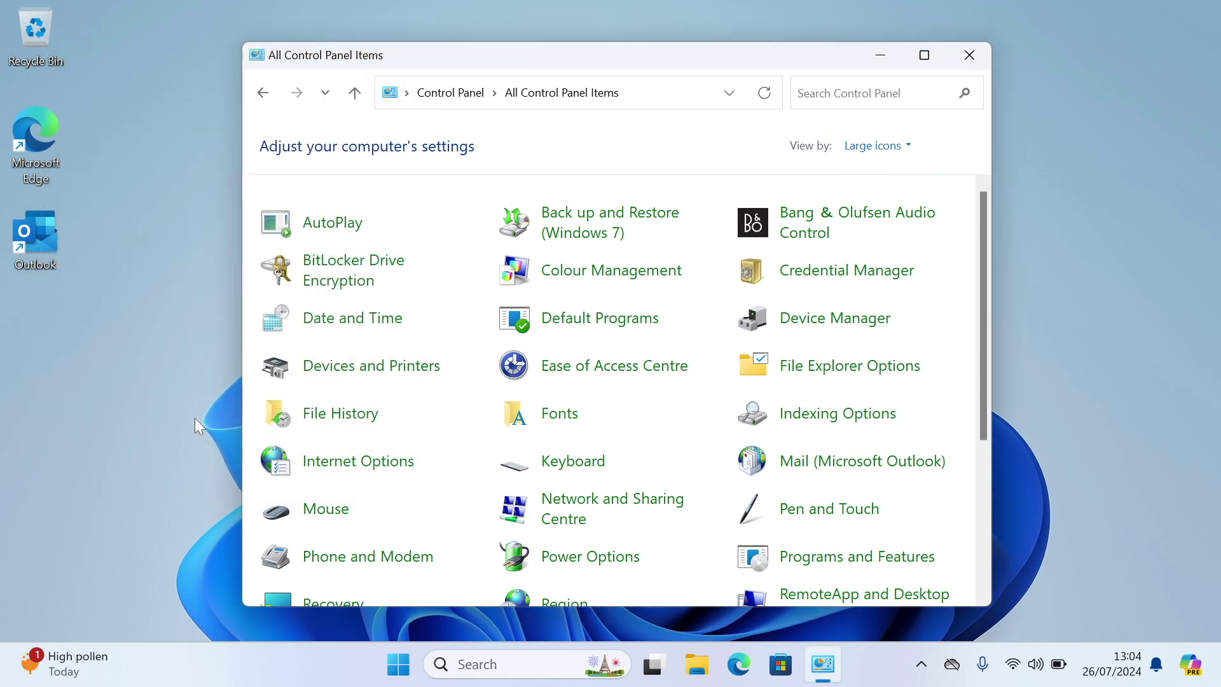
click(983, 56)
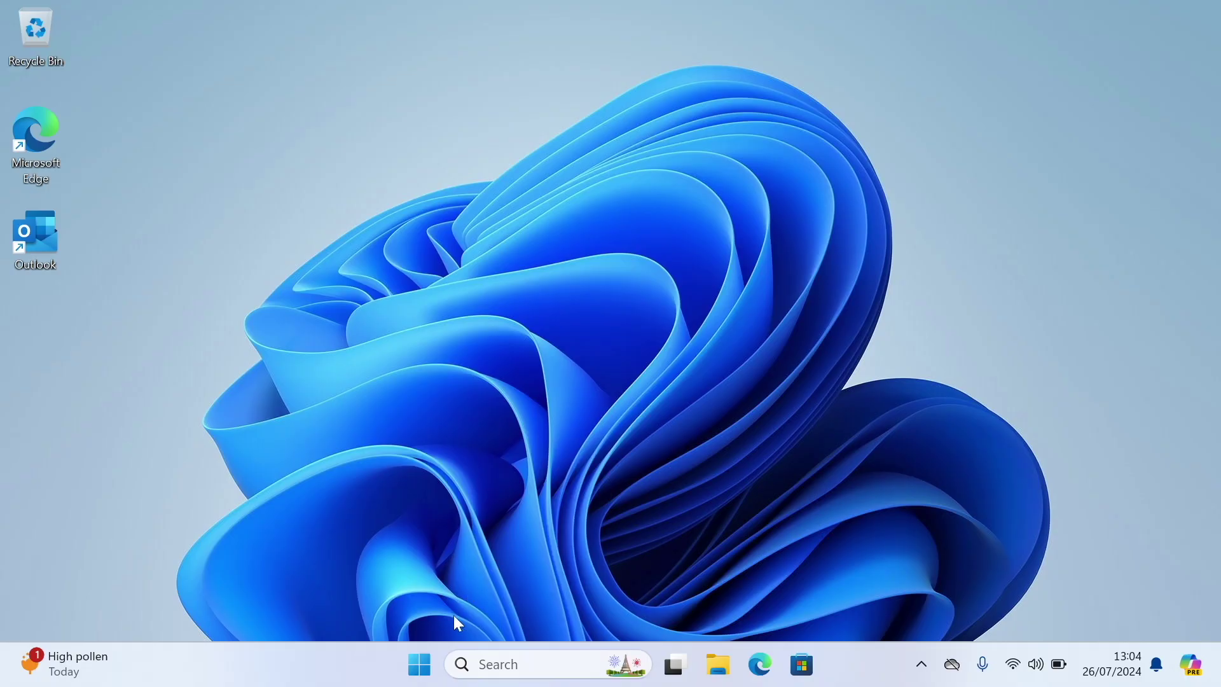
- Open the Start menu
click(430, 655)
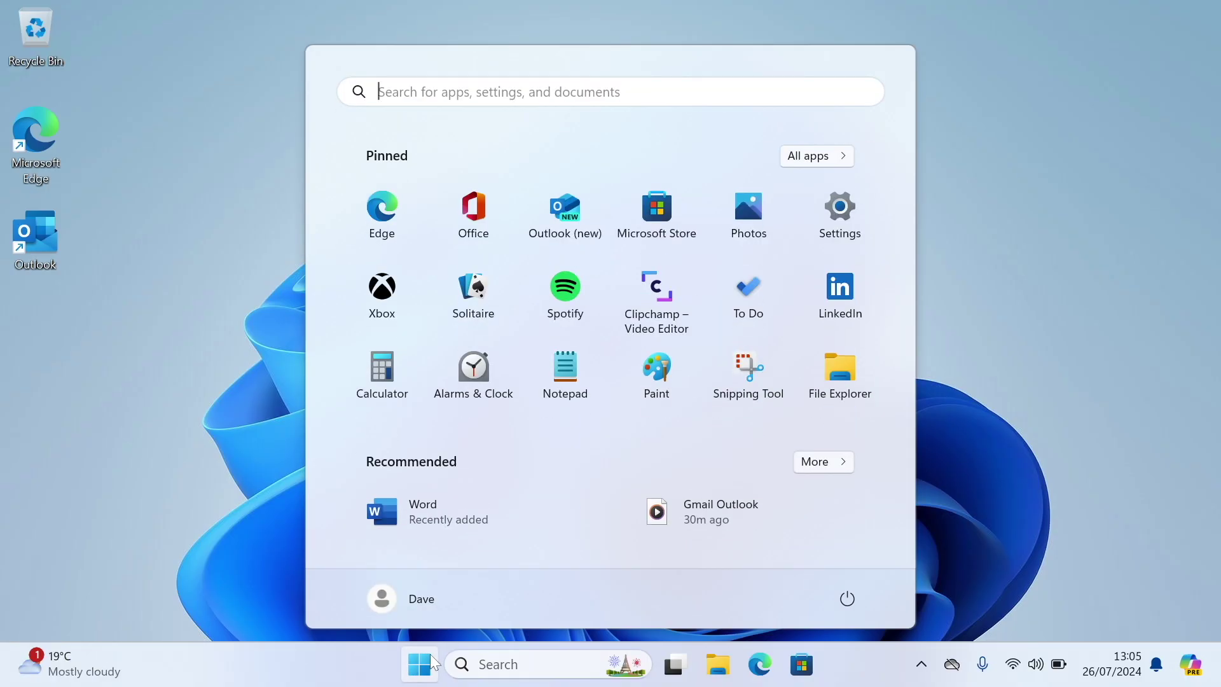
- Open Notepad and type the command taskkill /im outlook.exe /f
text(notepad)
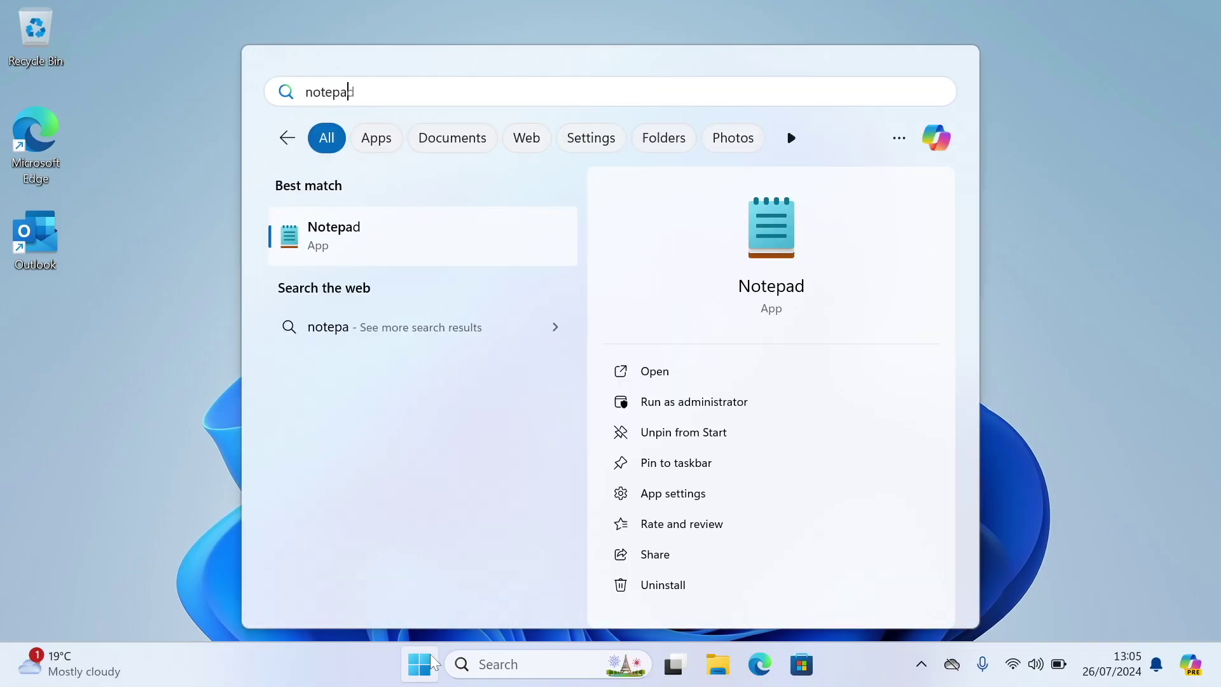
click(357, 235)
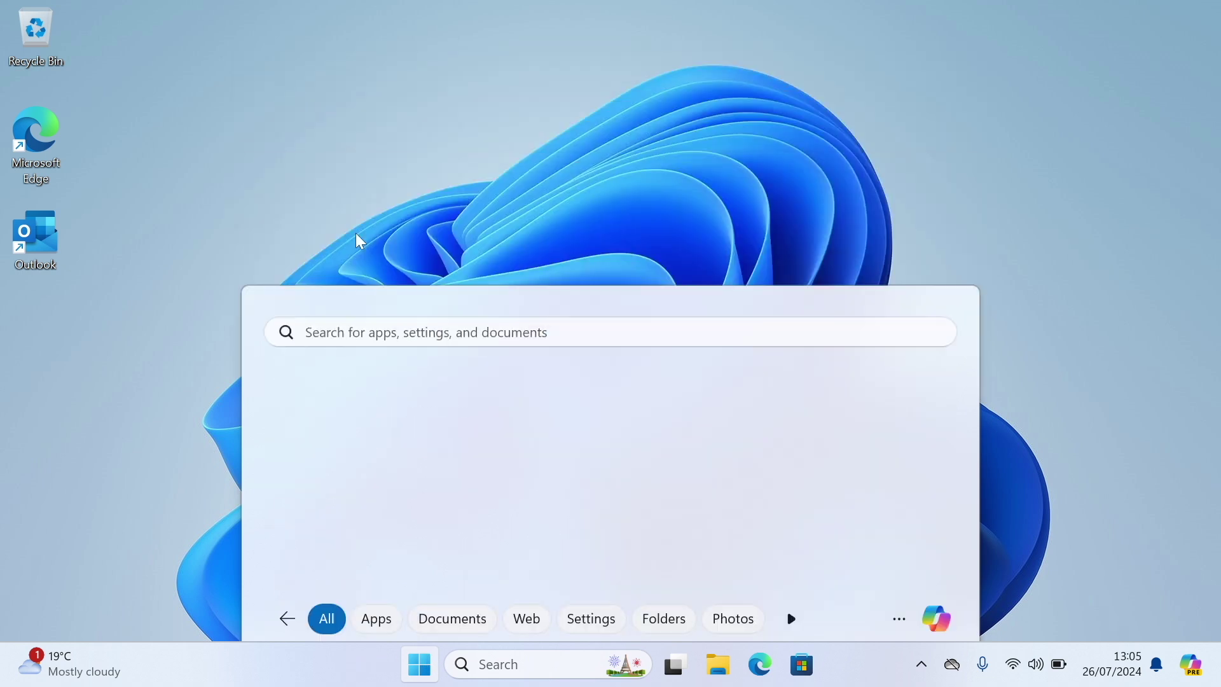
text(taskki)
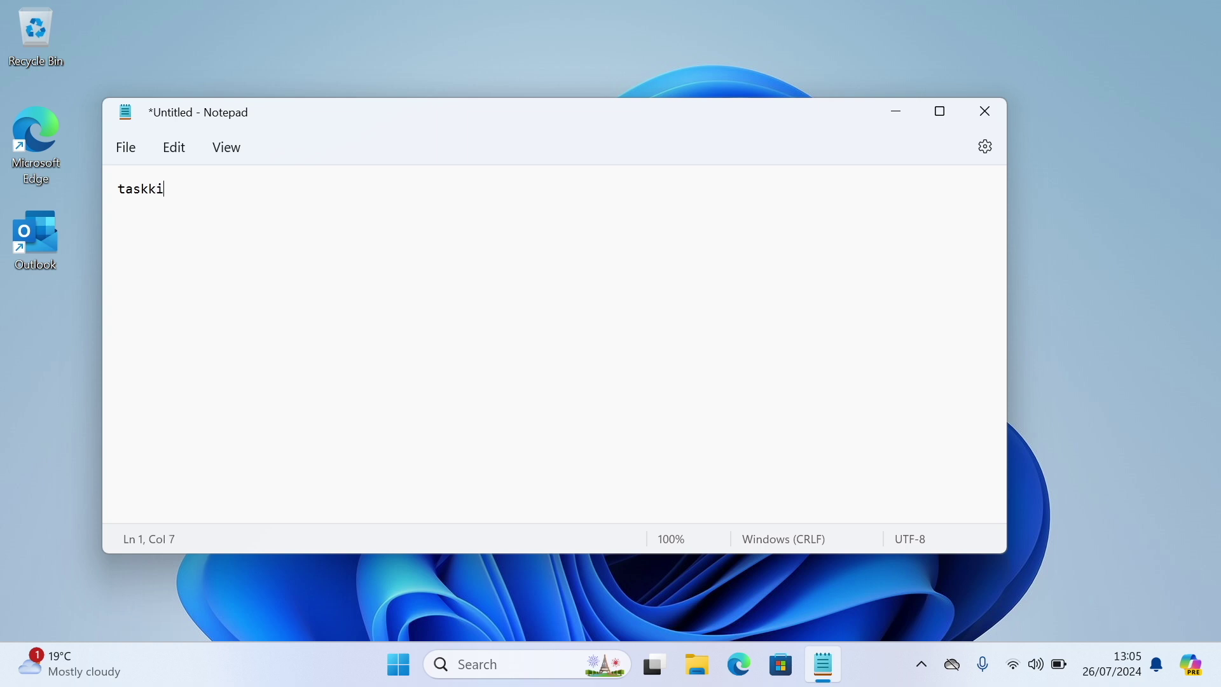
text(ll)
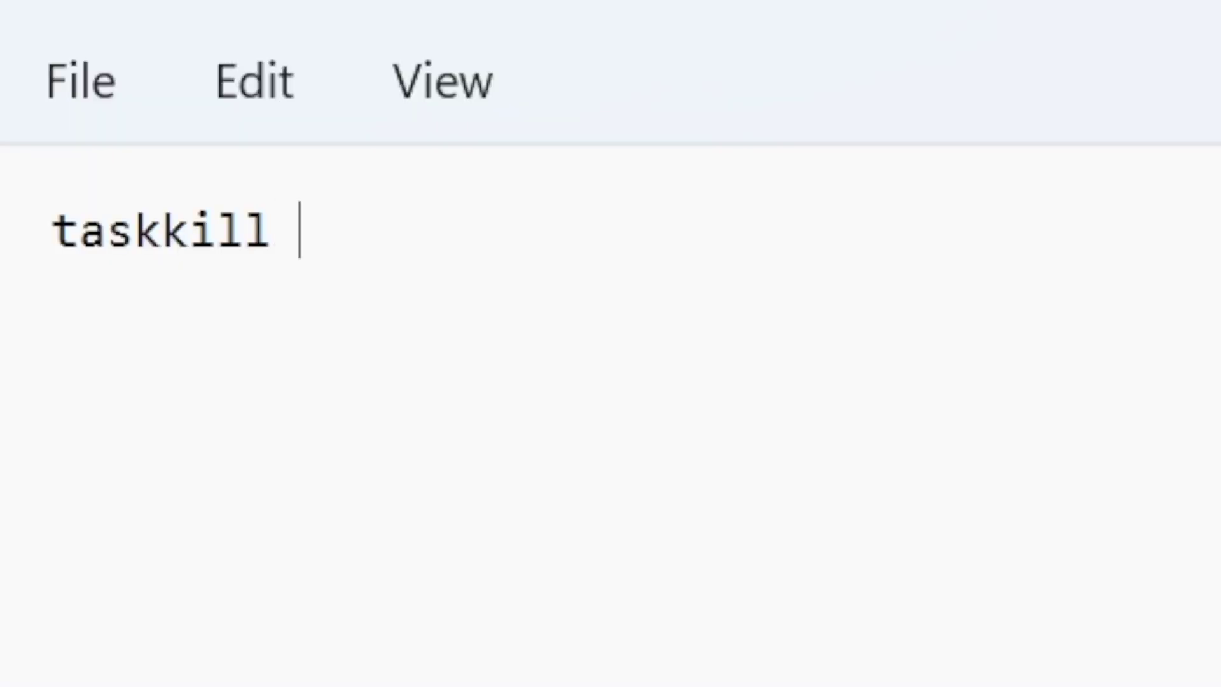
text( /im)
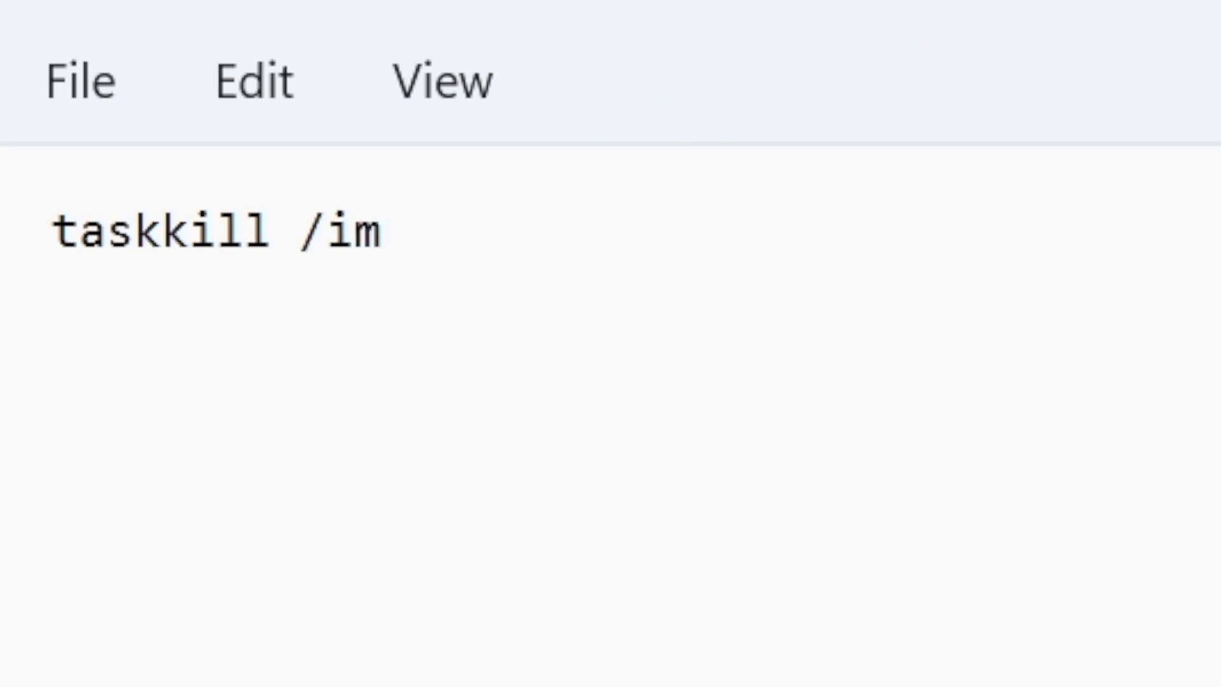
text( outlo)
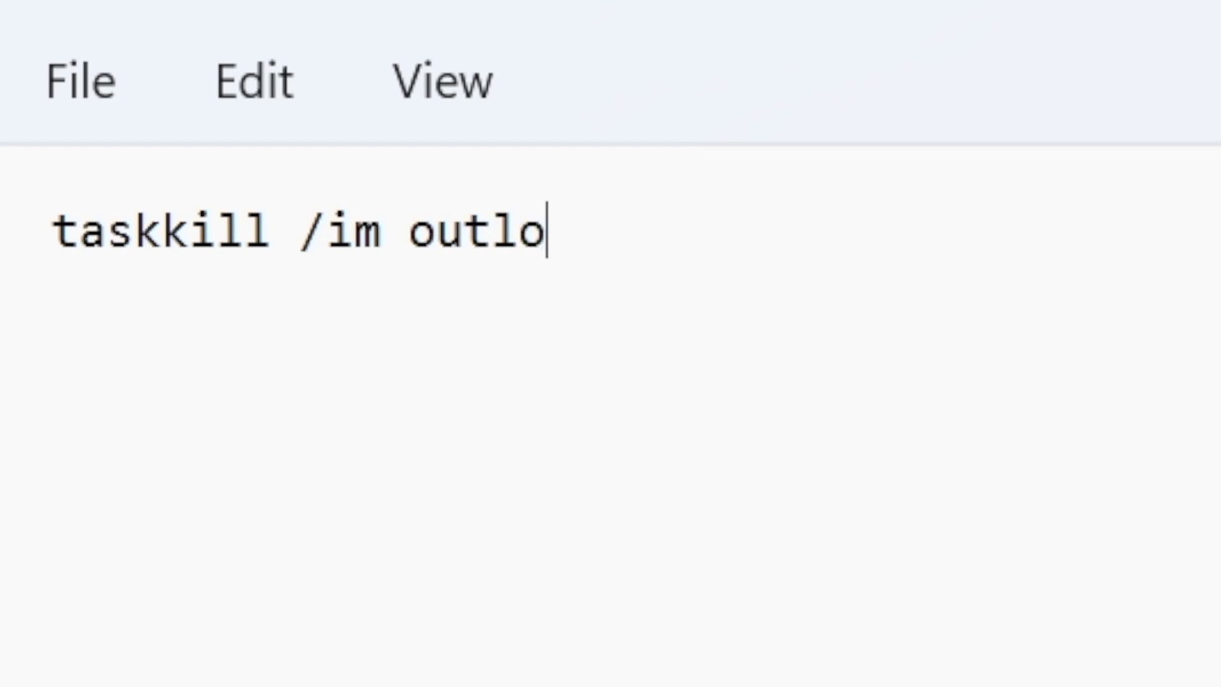
text(ok.exe)
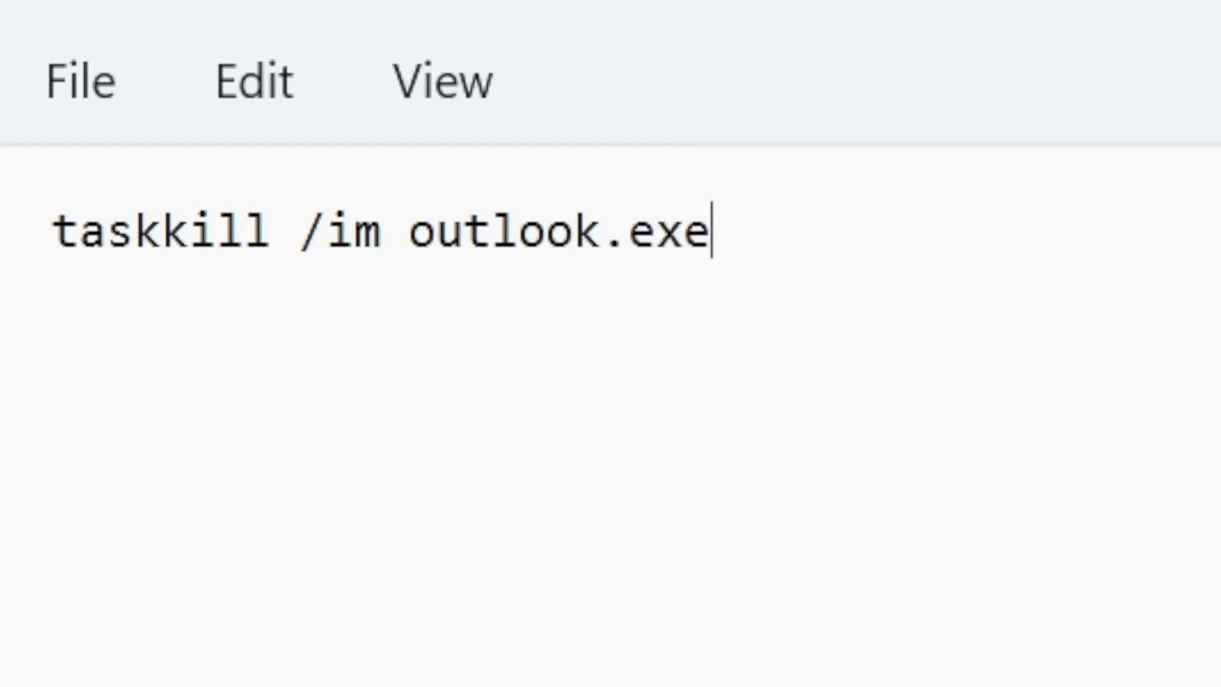
text( /f)
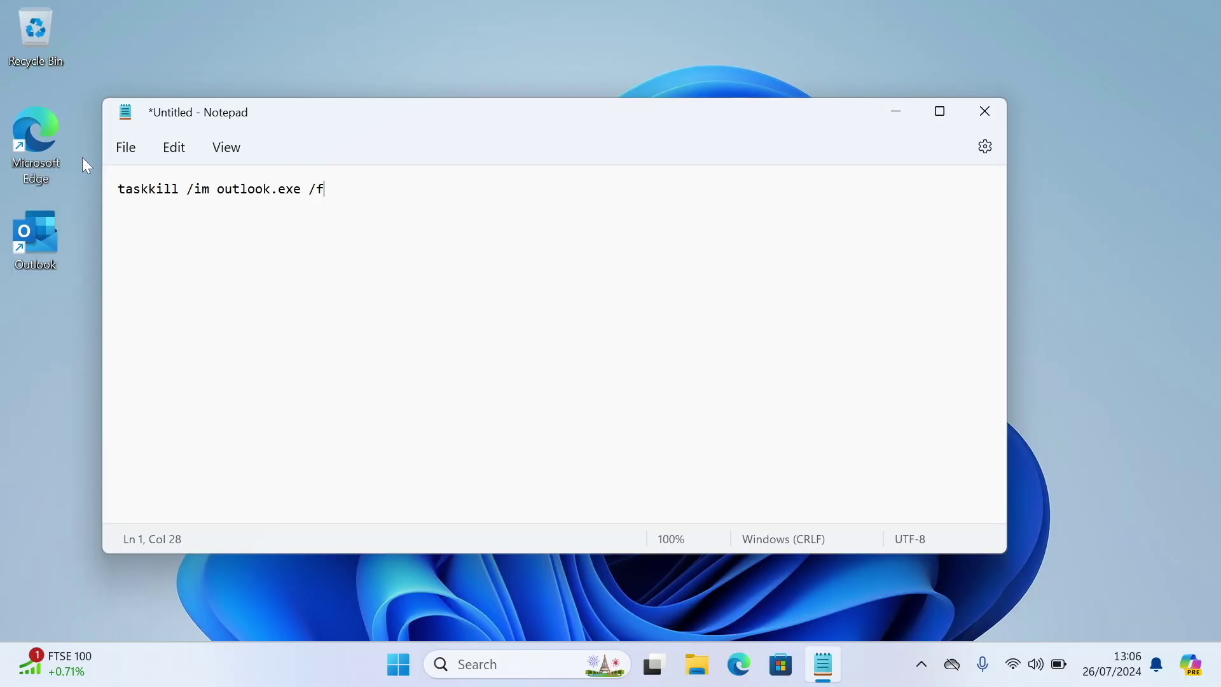
click(121, 151)
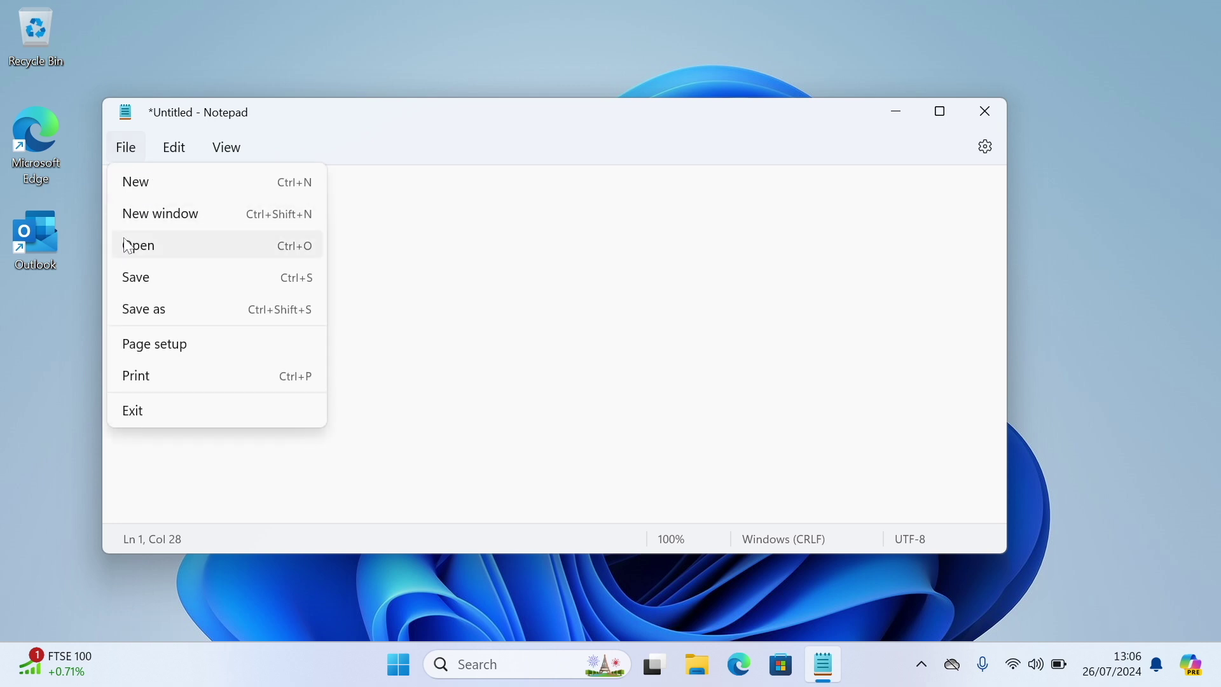
- Save the note to the Desktop as 'Fix Outlook.bat' with type All files, then close Notepad
click(137, 280)
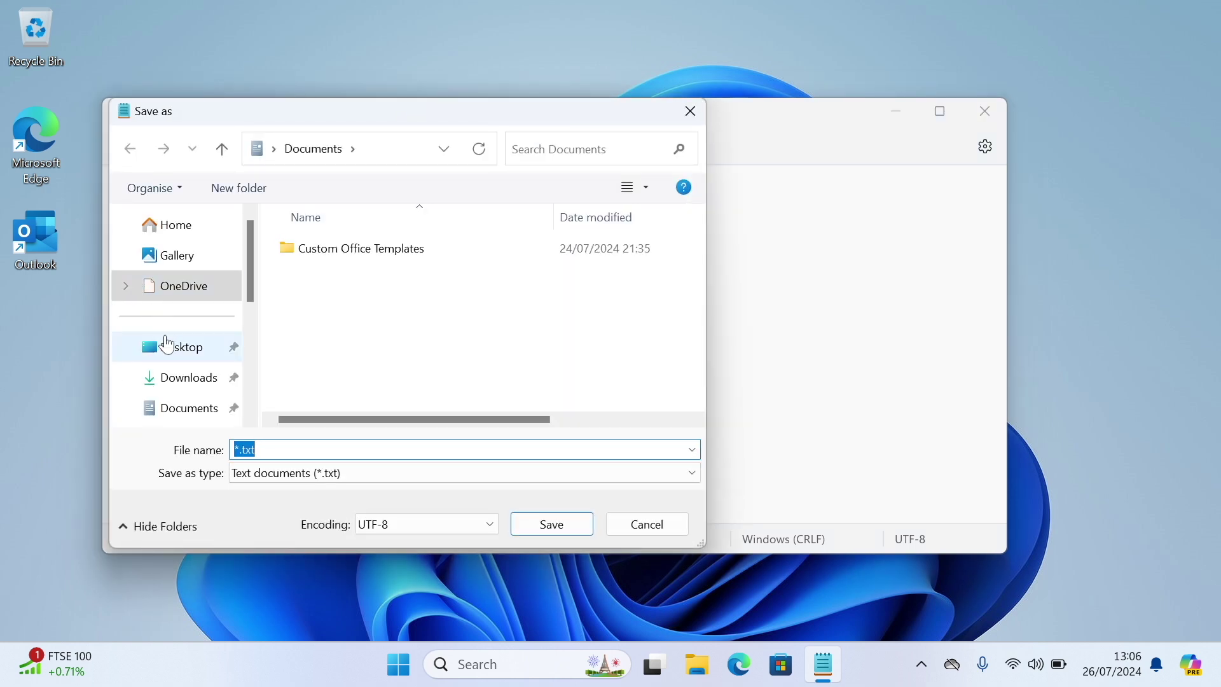
click(168, 351)
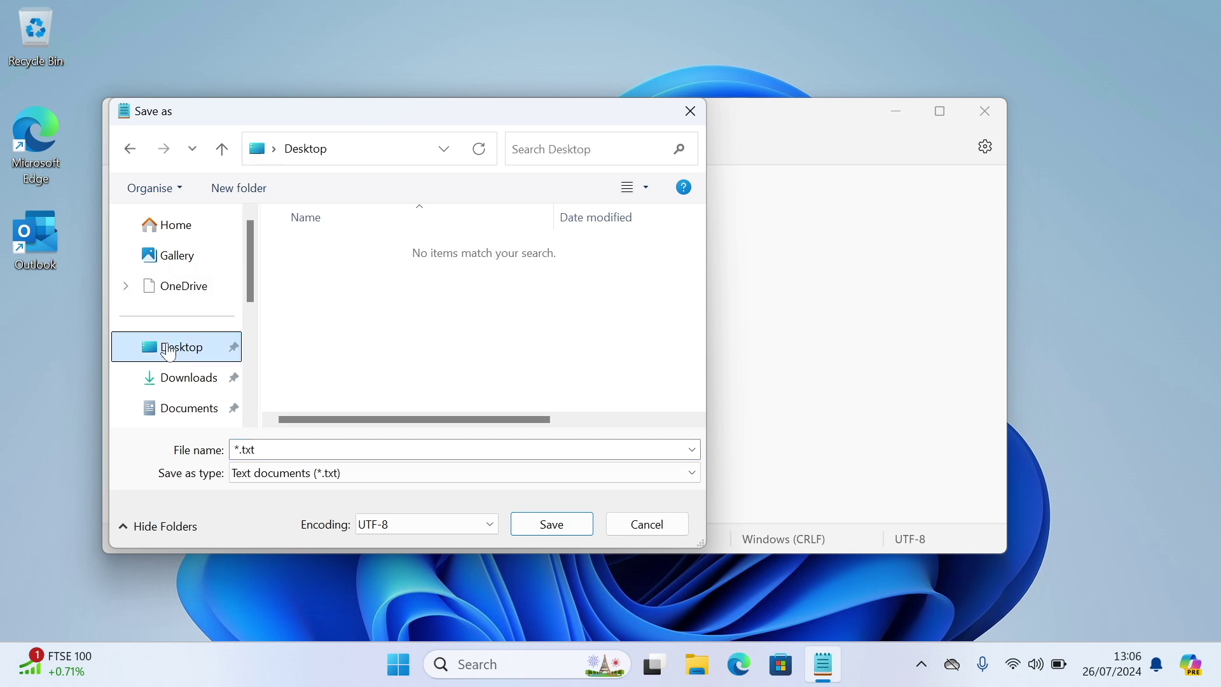
click(272, 478)
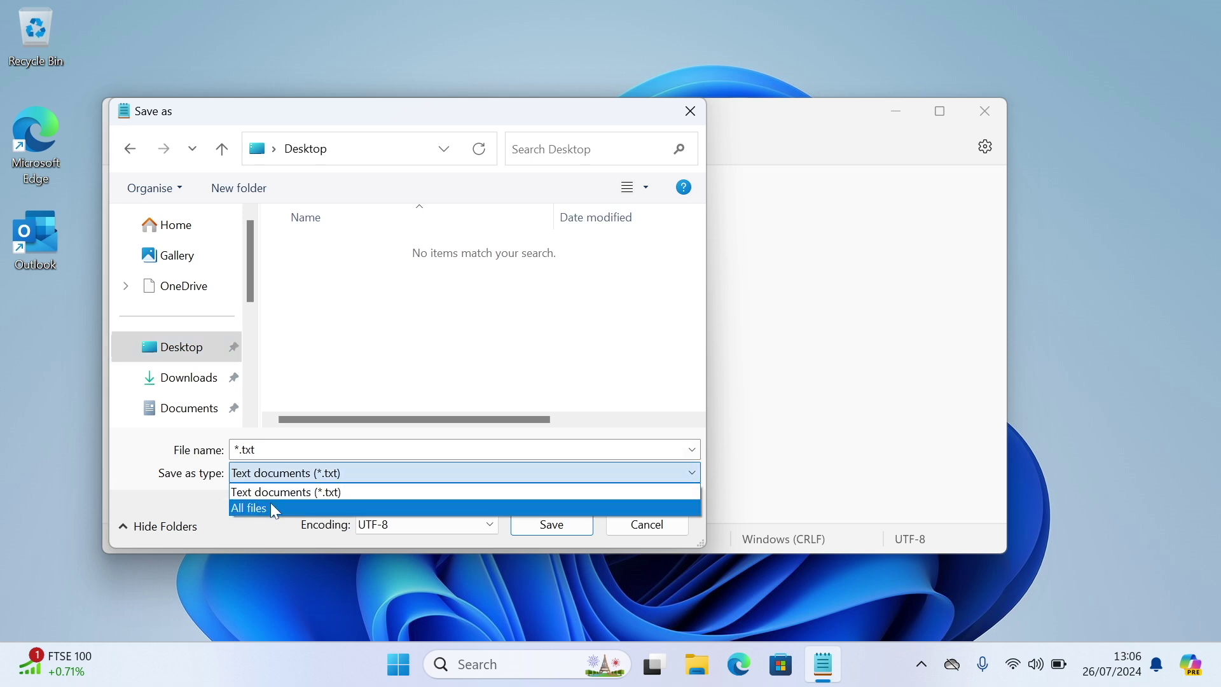
click(270, 499)
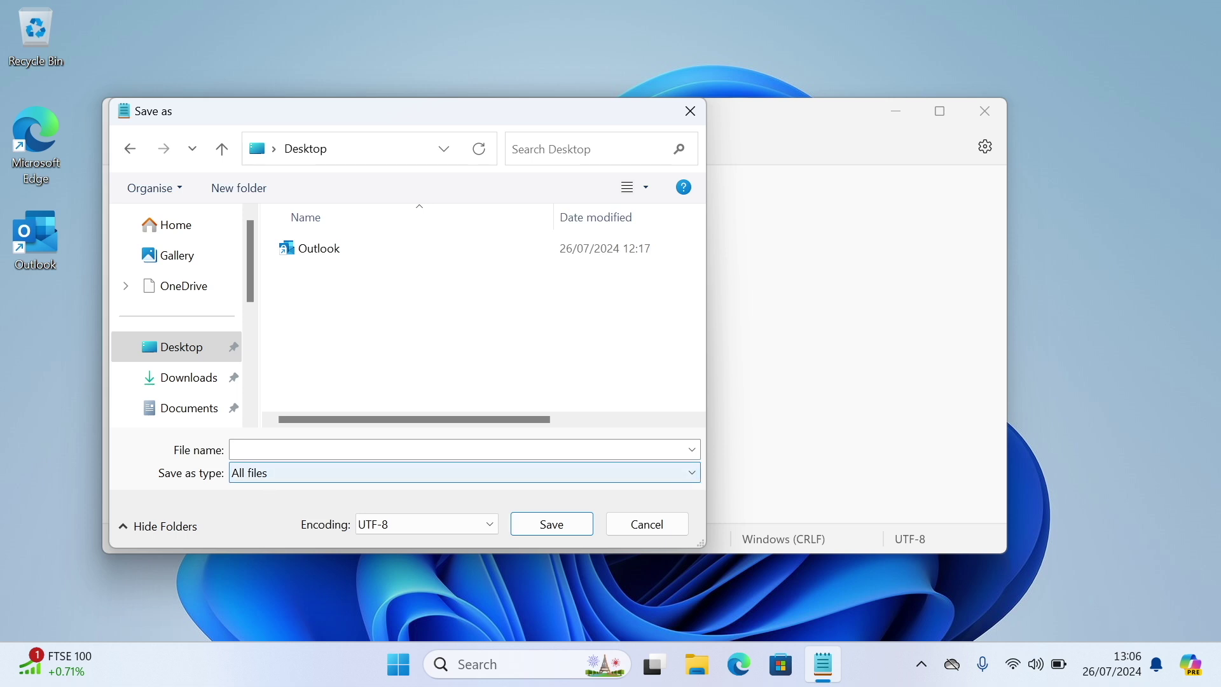
click(235, 450)
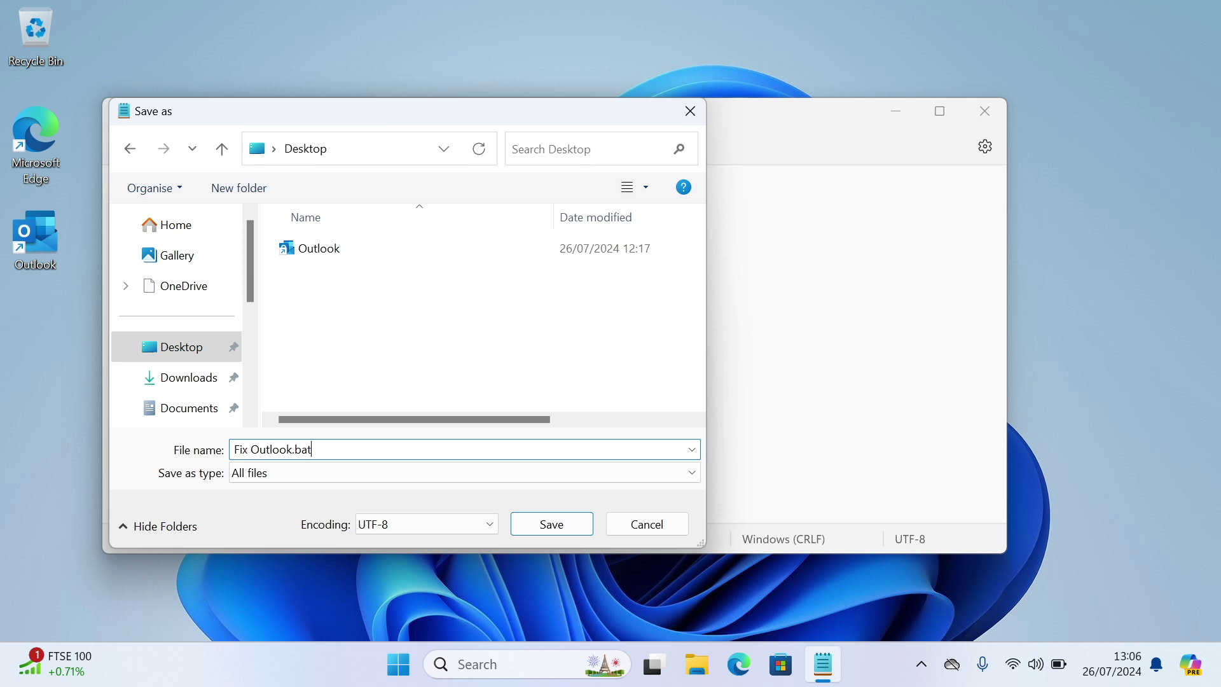
click(571, 523)
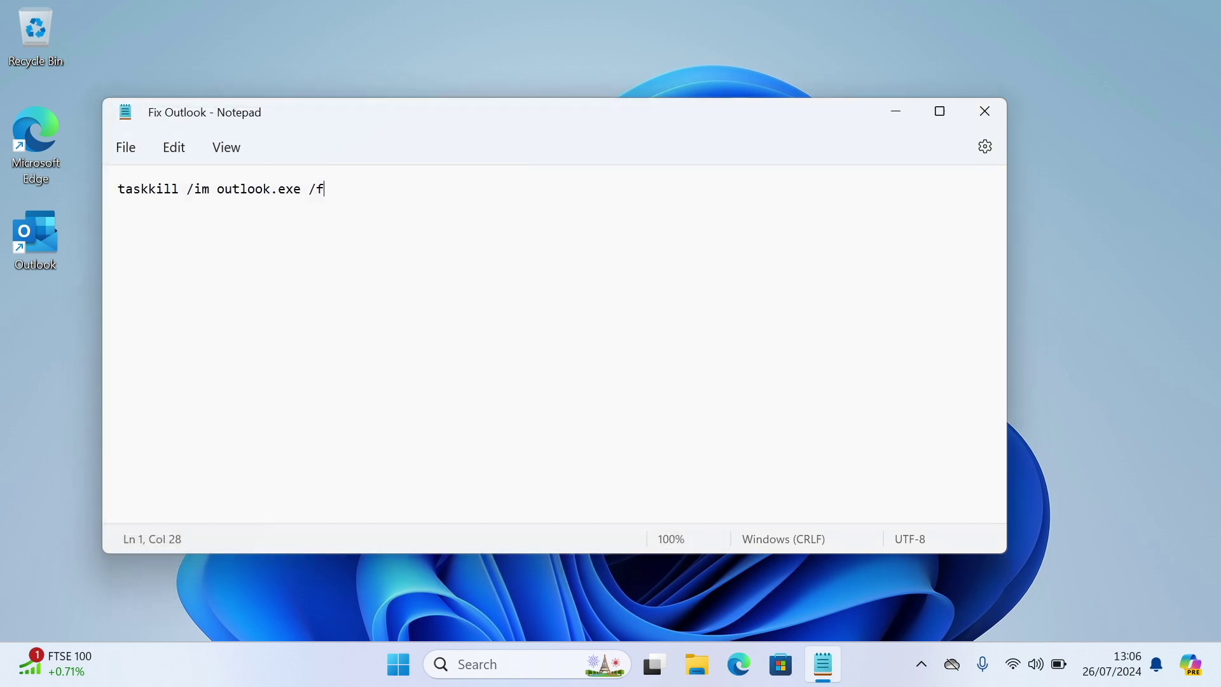
click(970, 121)
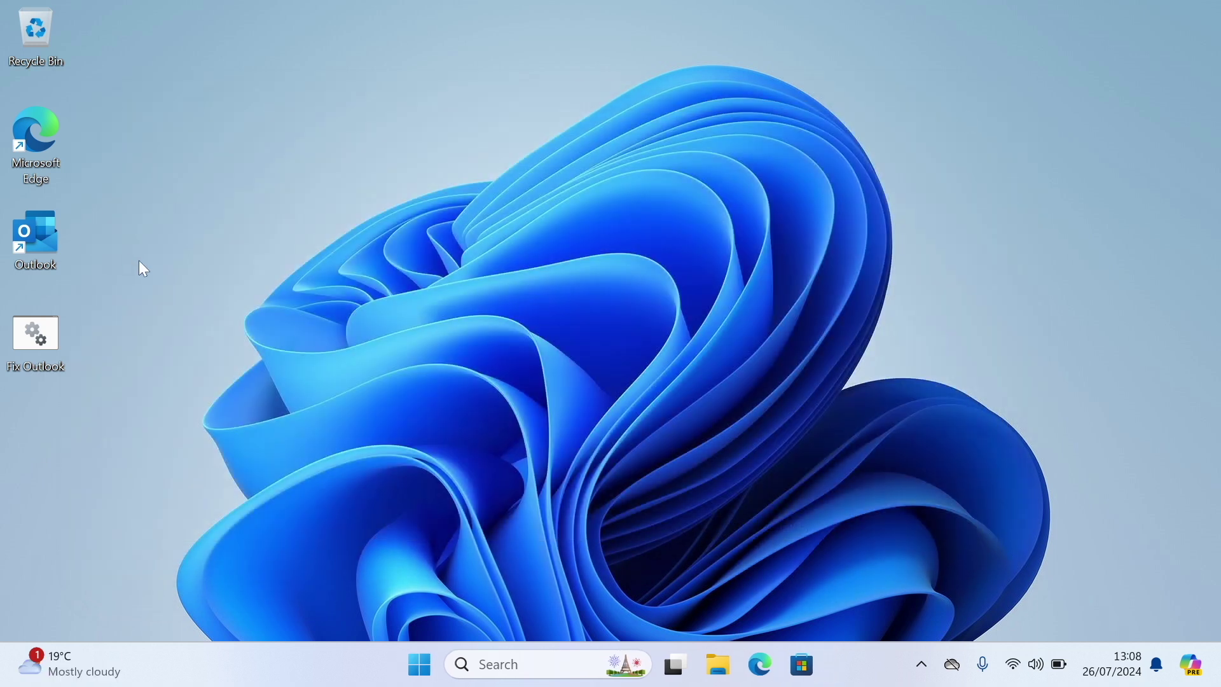
- Run the desktop 'Fix Outlook.bat' file so Outlook relaunches to its 'Starting Microsoft Outlook...' splash
double_click(62, 244)
click(55, 350)
double_click(56, 349)
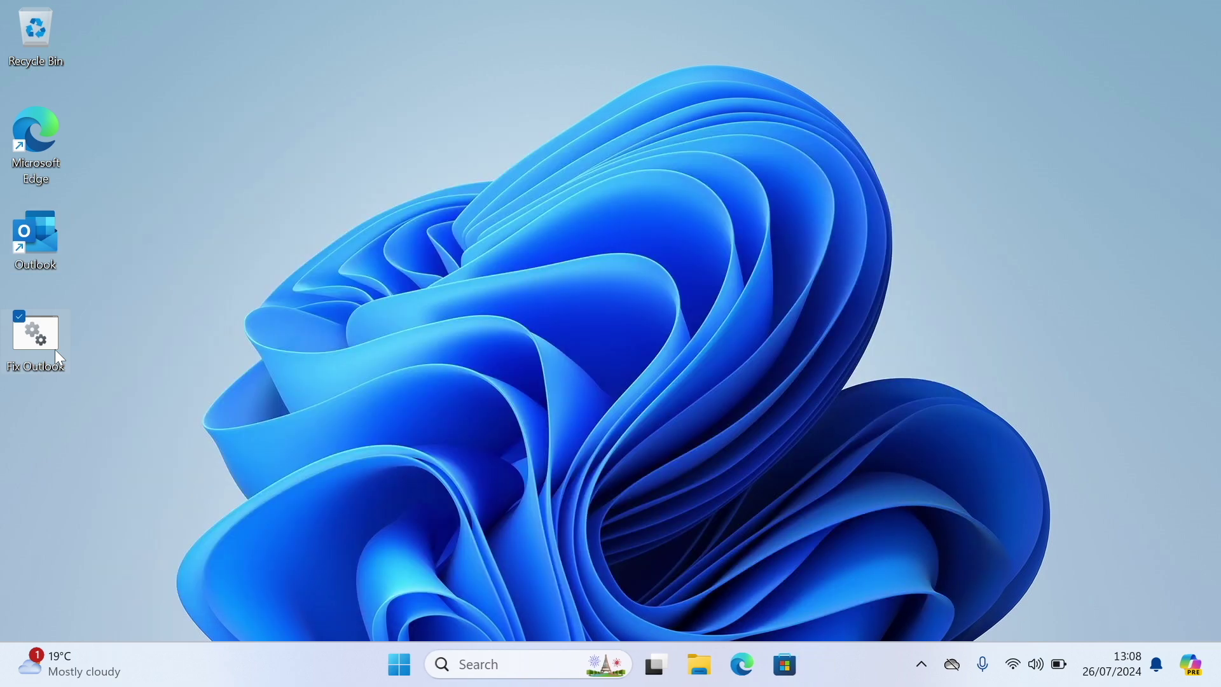
double_click(64, 249)
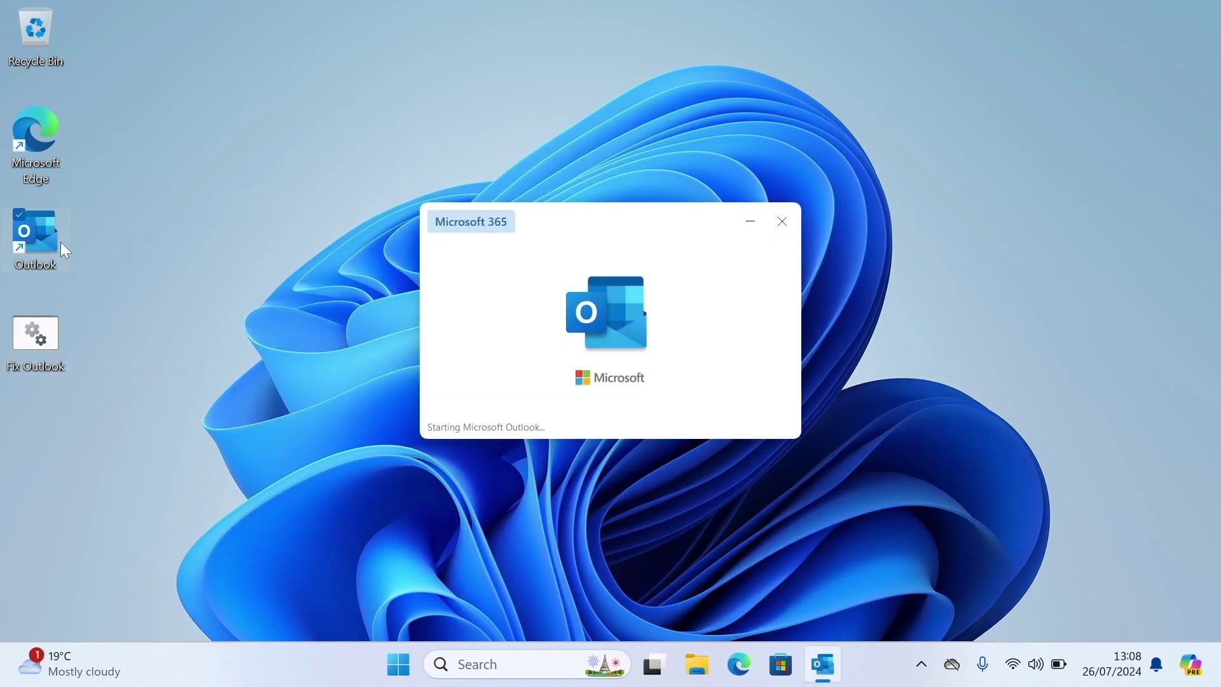